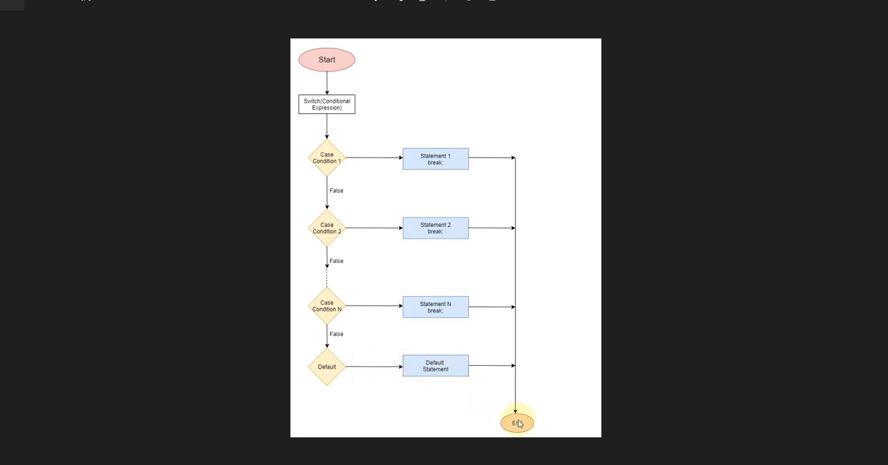
- Create 9_switch_condition.dart in the lib folder via New > Dart File and add it to Git
click(822, 14)
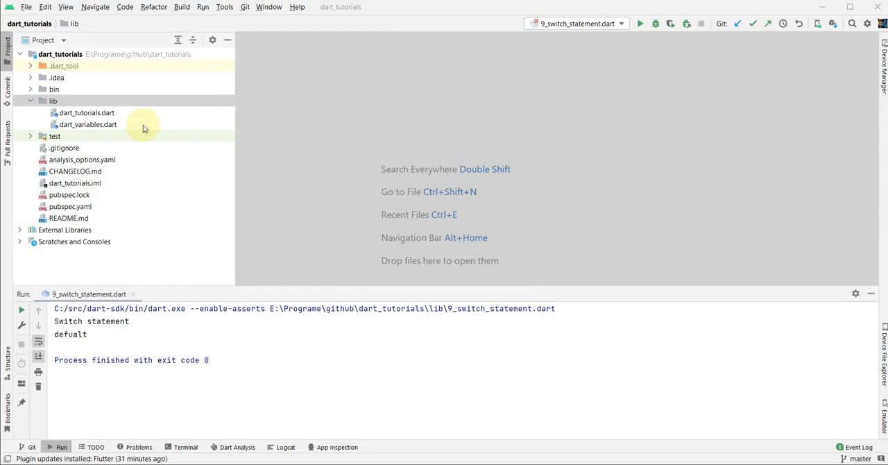
click(118, 100)
right_click(118, 100)
mouse_move(208, 103)
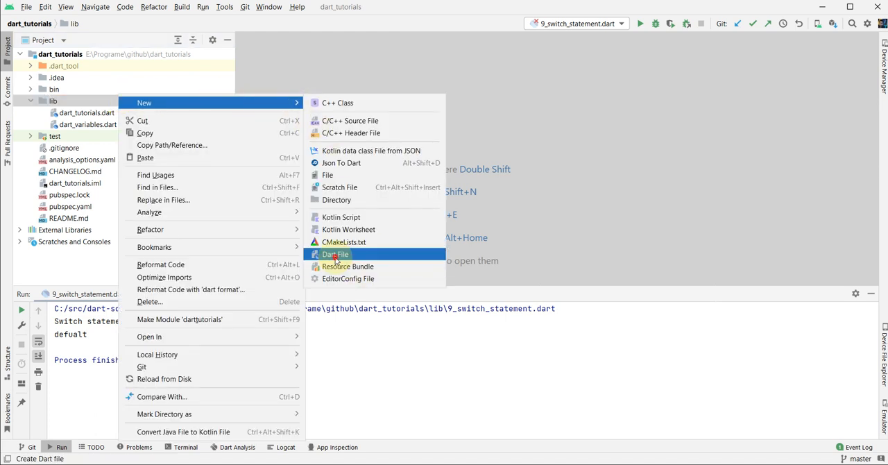
click(336, 254)
text(9_)
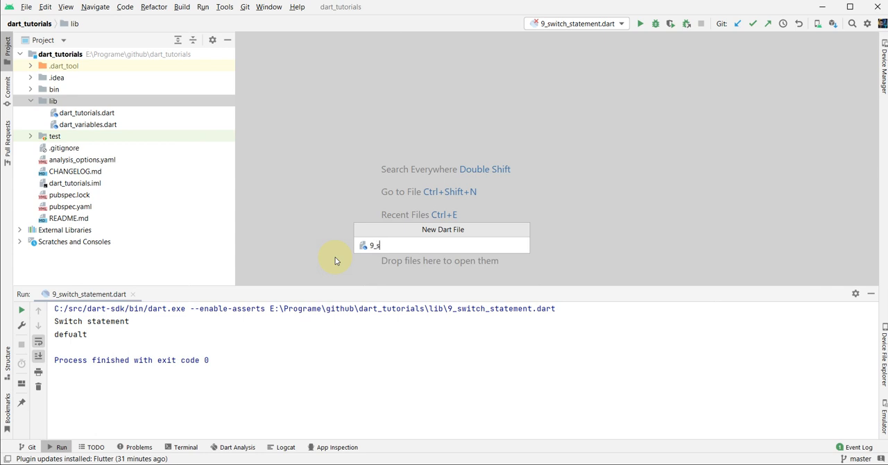
text(switc)
text(h_)
text(condition)
key(Return)
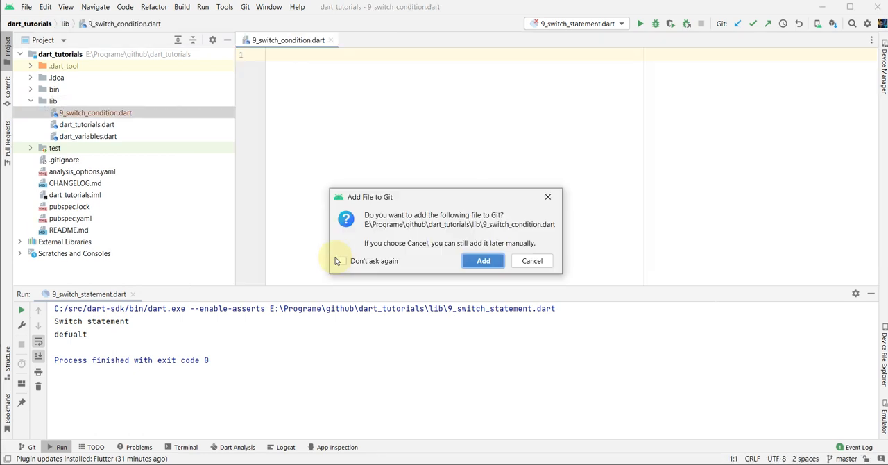
key(Return)
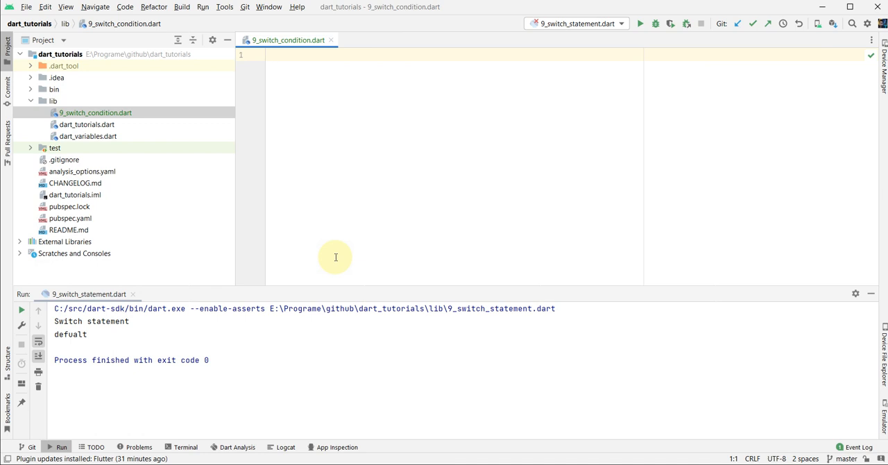
text(voi)
text(d main)
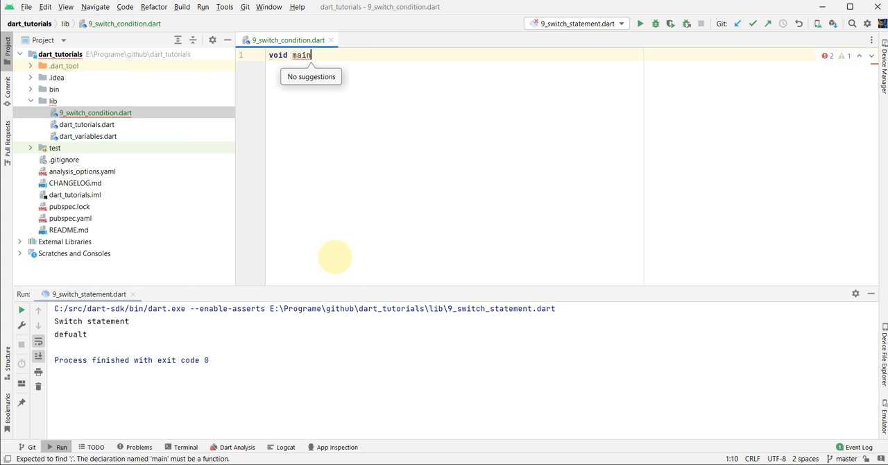
text((){)
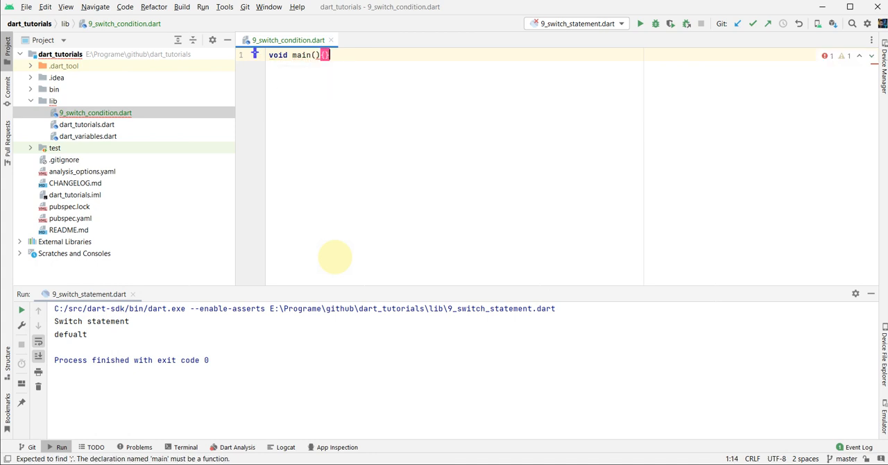
- Write void main() with print("Switch conditon working"); and select that print line
key(Return)
key(Return)
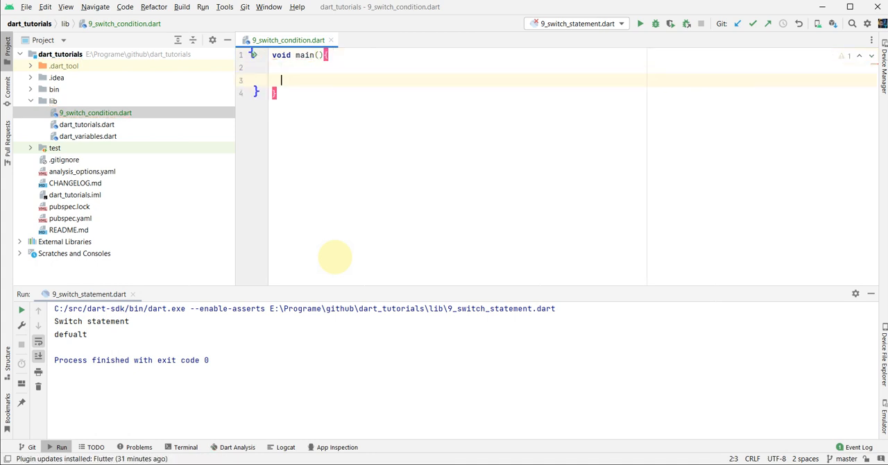
key(Up)
text(print)
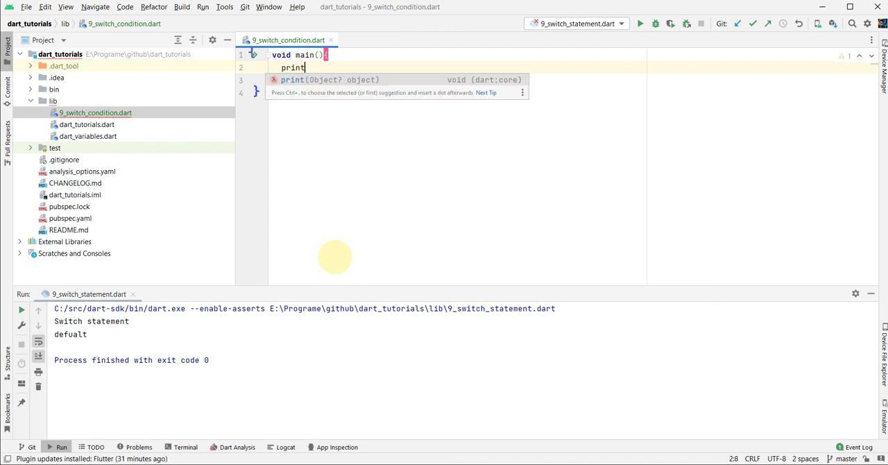
text(()
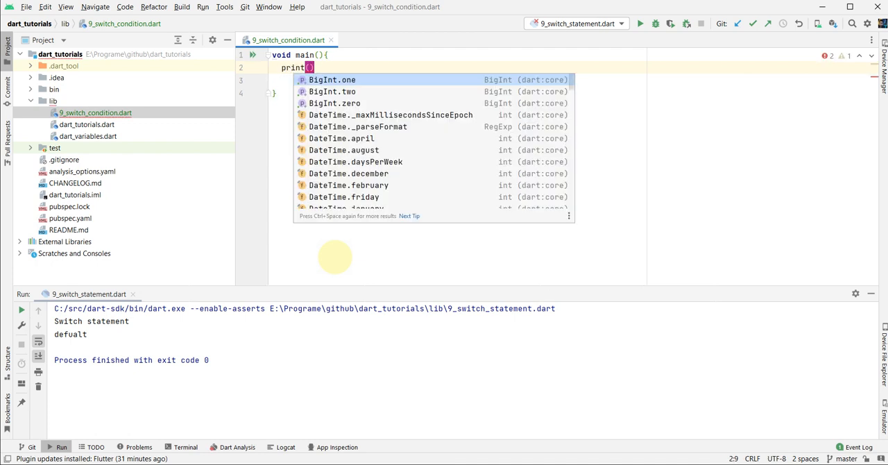
text(")
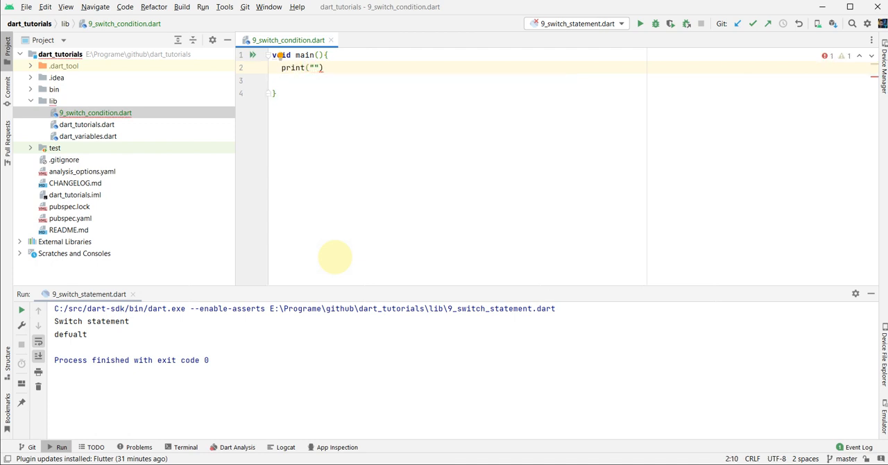
text(Sw)
text(itch)
text(cont)
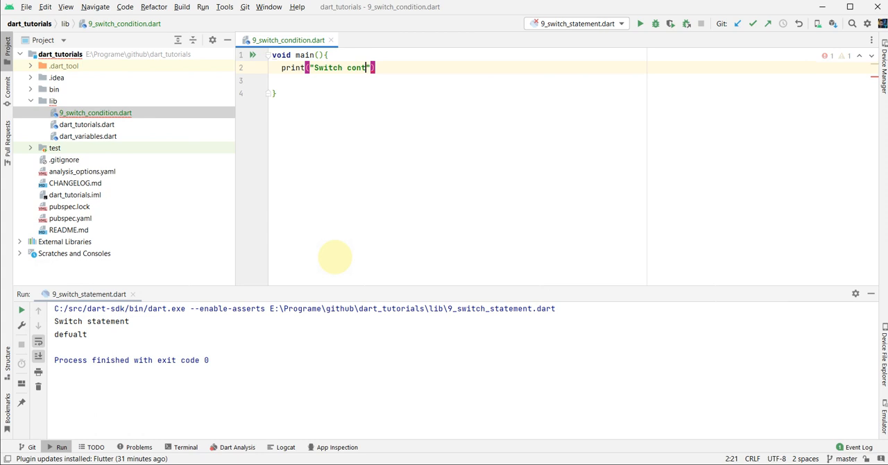
key(BackSpace)
key(BackSpace)
text(ndi)
text(ton)
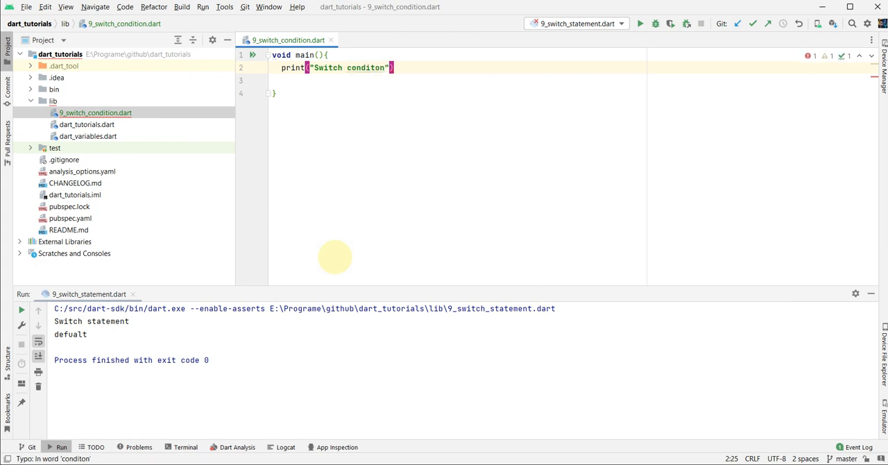
text( working)
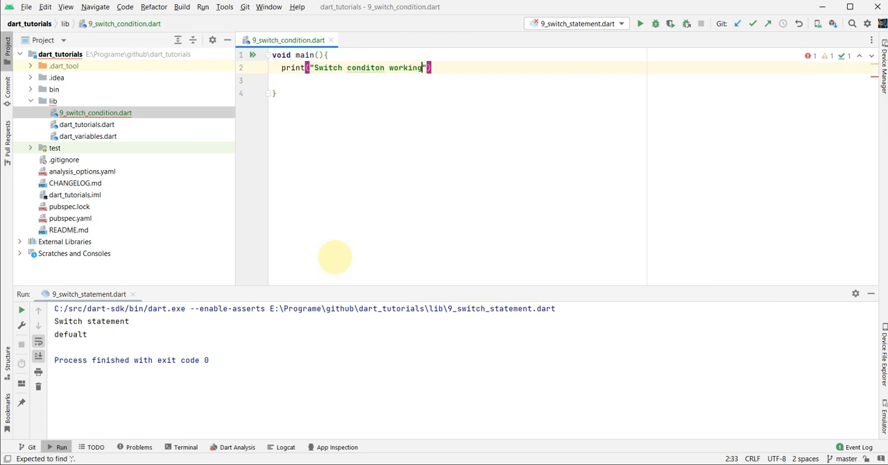
key(End)
text(;)
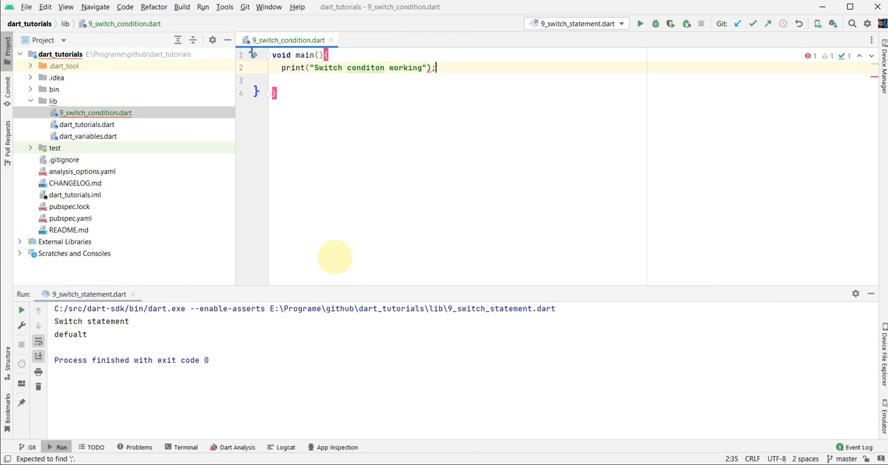
key(shift+Home)
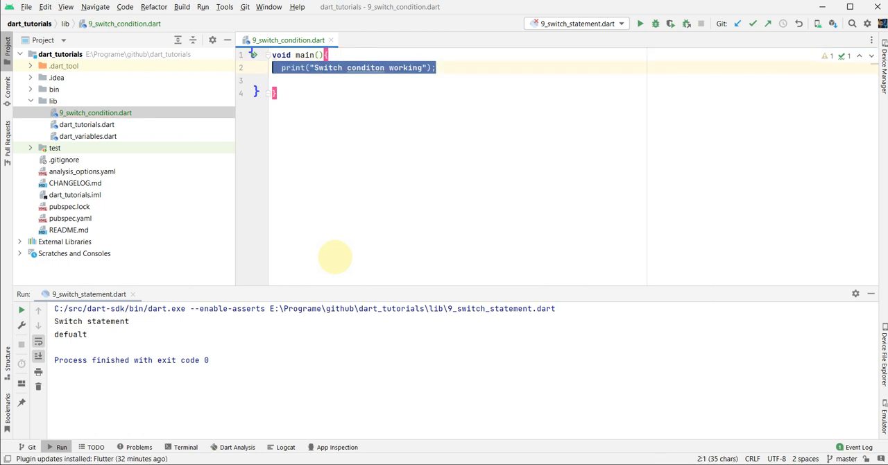
- Run 9_switch_condition.dart from the editor's context menu, printing "Switch conditon working"
click(588, 23)
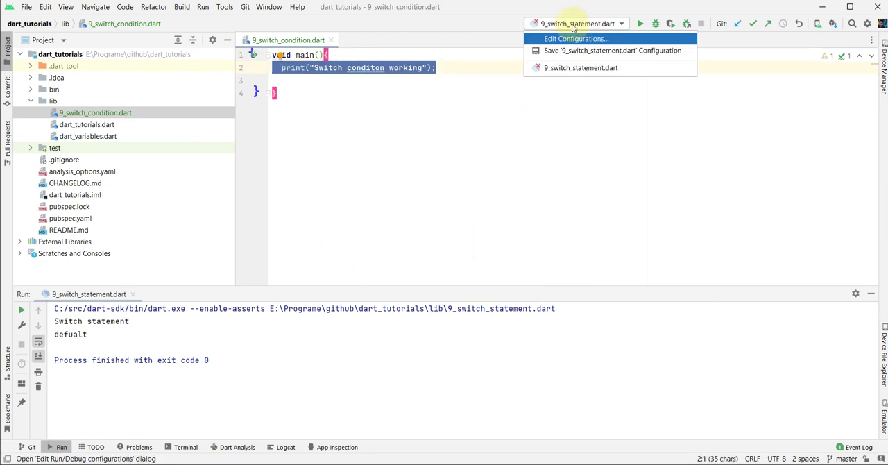
click(489, 89)
right_click(489, 90)
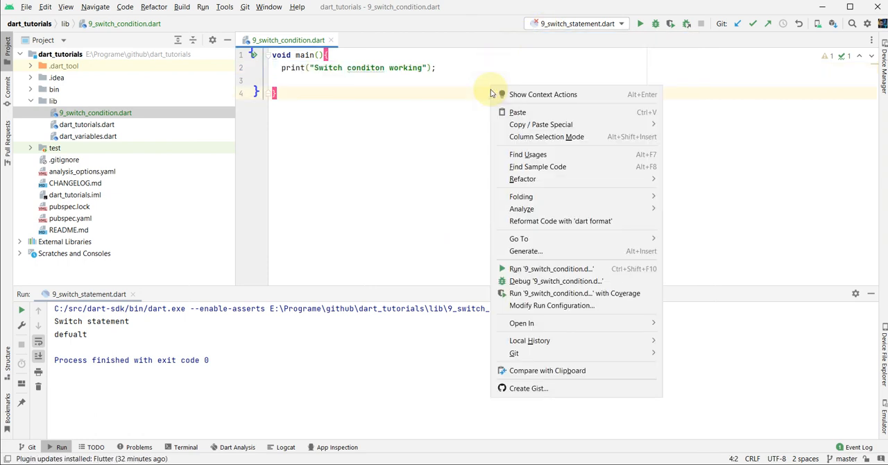
click(528, 269)
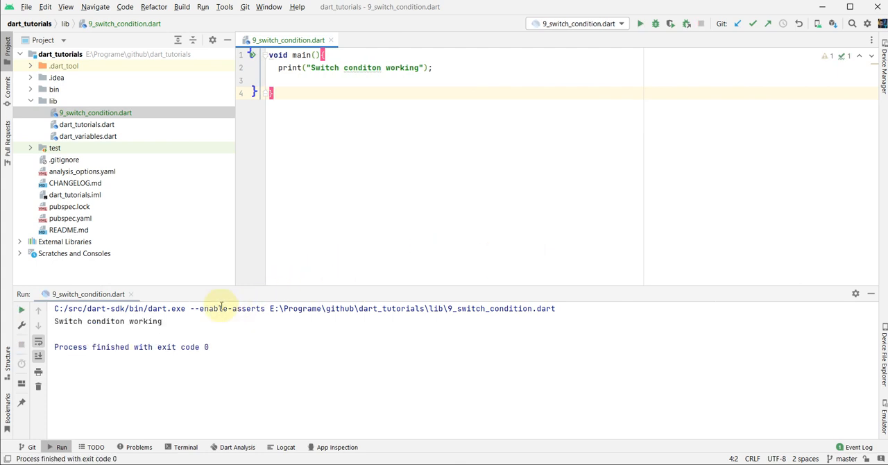
drag(162, 321, 308, 305)
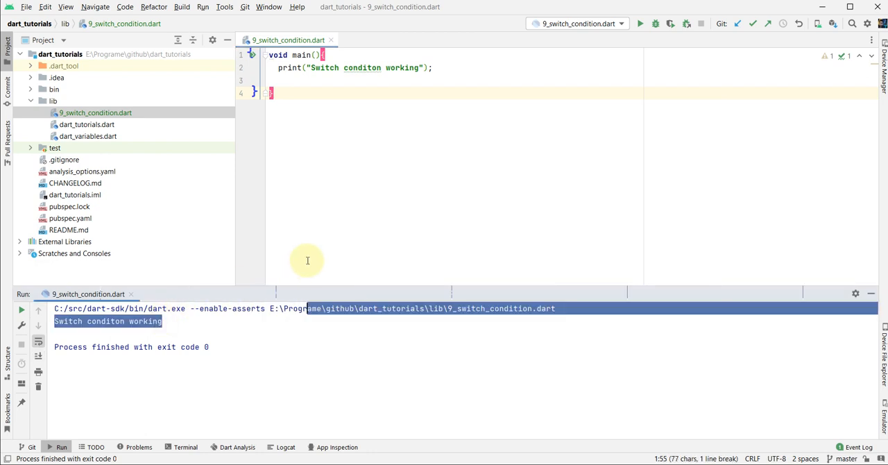
click(352, 149)
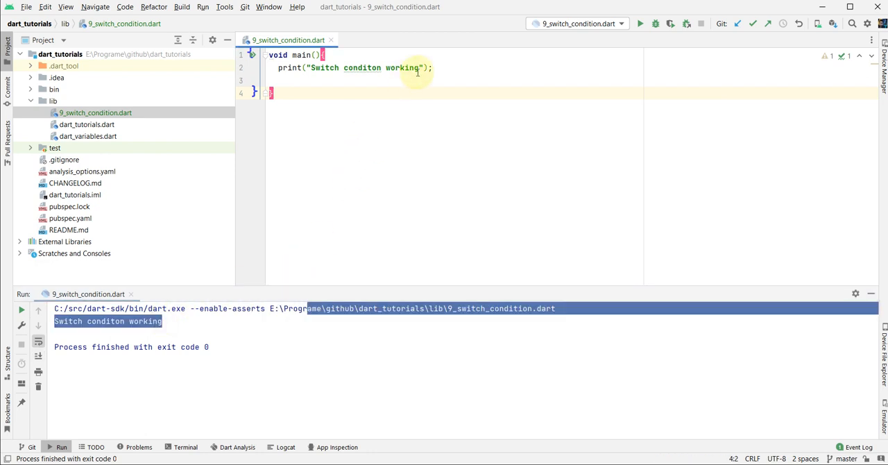
click(438, 67)
- Replace the print line with the declaration int rollno = 29280;
key(shift+Up)
key(ctrl+c)
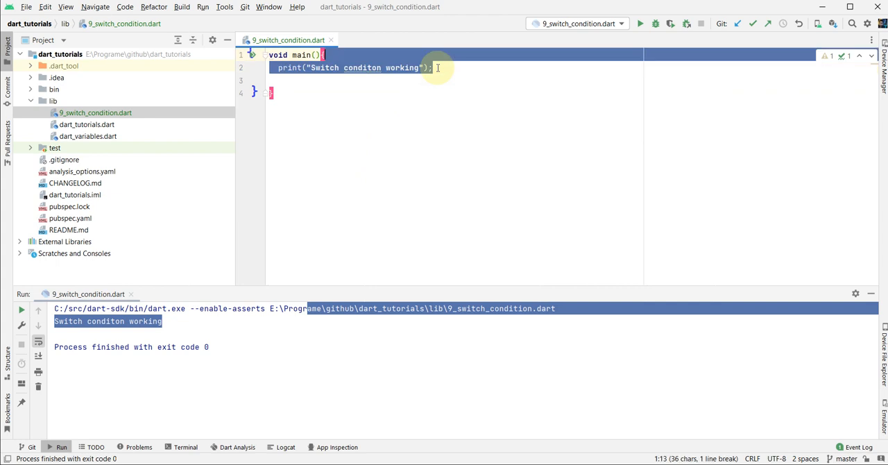
key(Return)
key(Return)
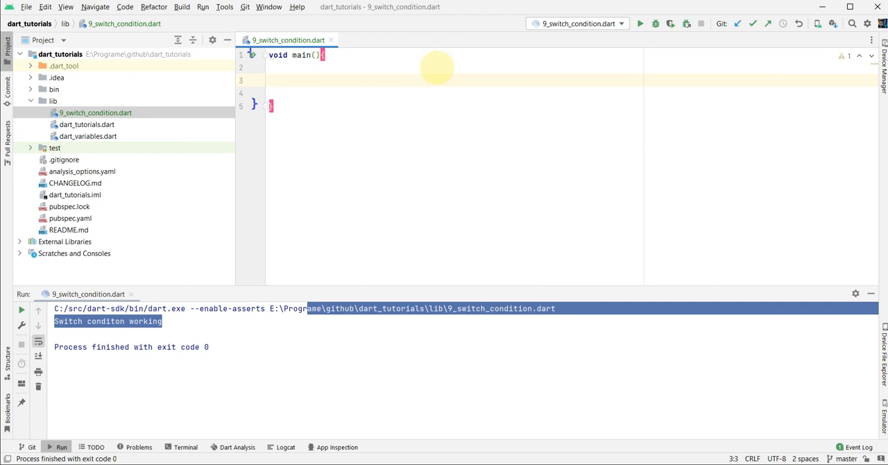
text(int r)
text(oll)
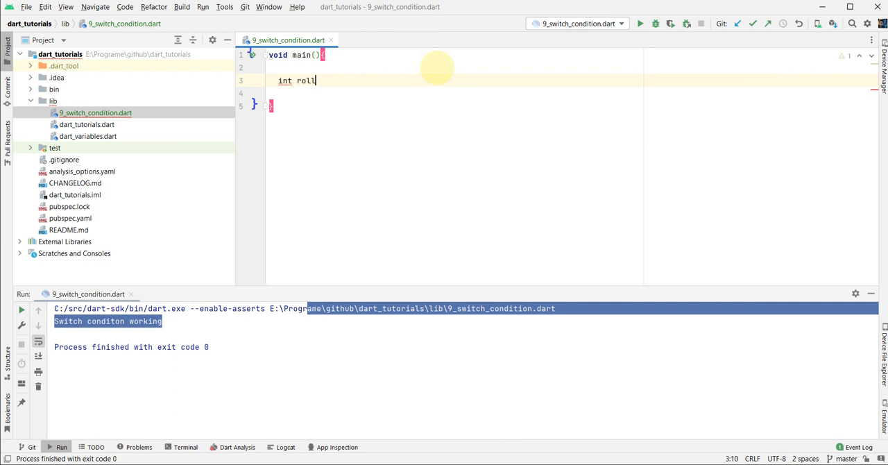
text(no)
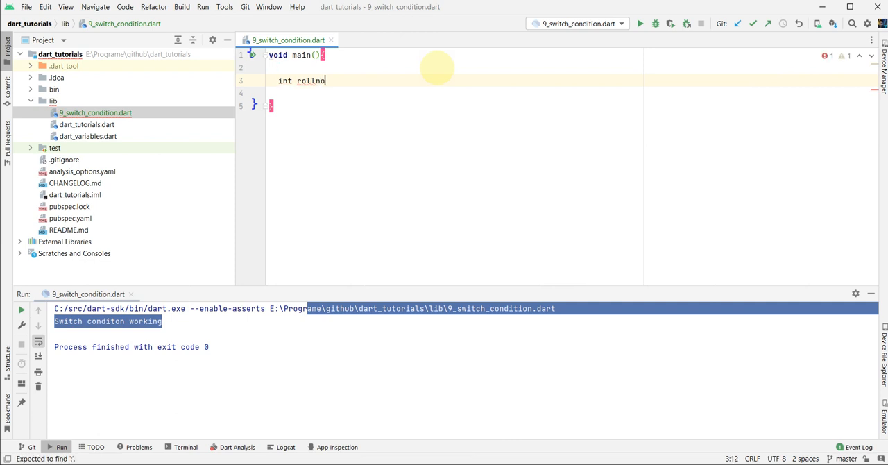
text( = )
text(3)
key(BackSpace)
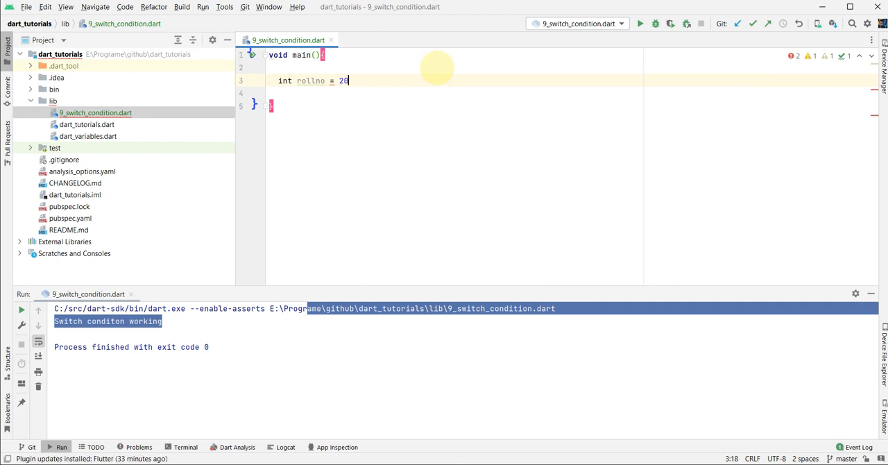
text(292)
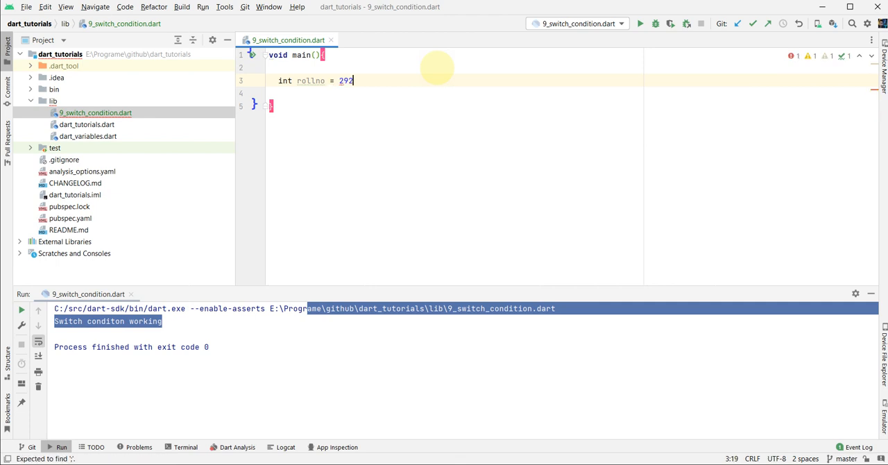
text(8)
text(0;)
key(Return)
key(Return)
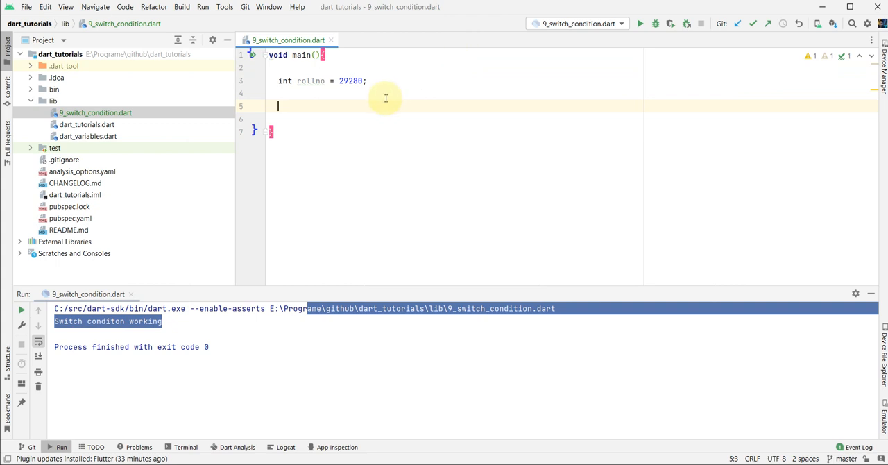
text(sw)
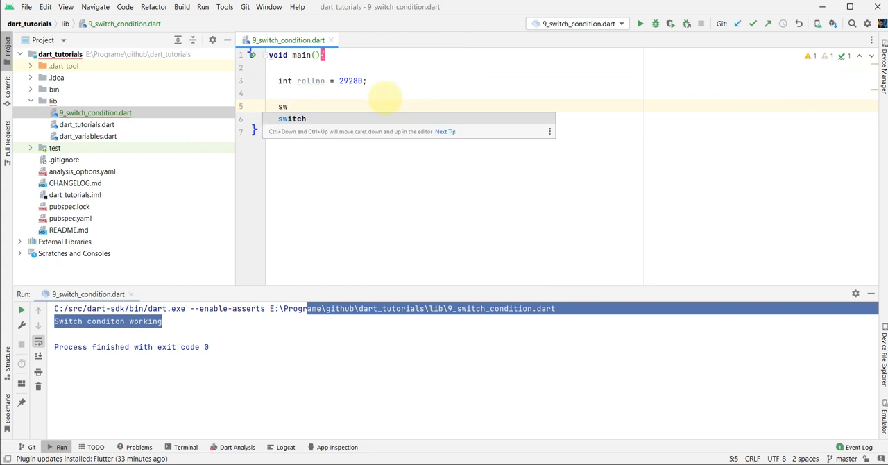
text(itch()
- Add switch(rollno){ with completion and start a case keyword inside its body
key(Left)
key(ctrl+space)
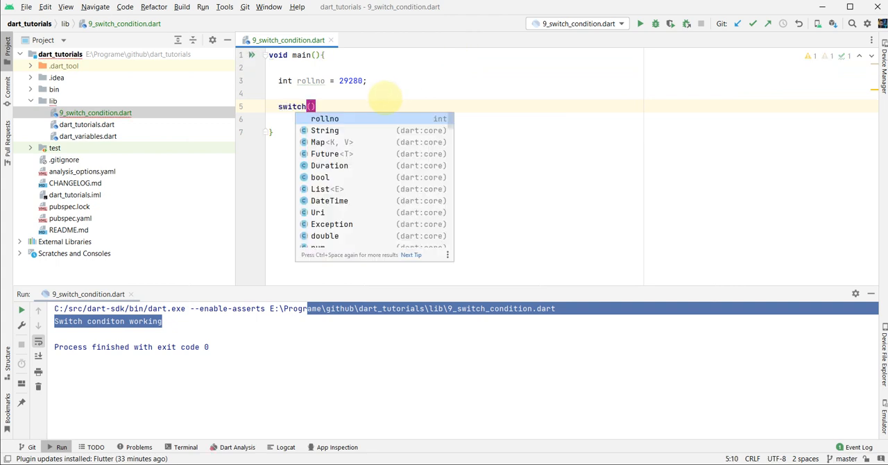
key(Return)
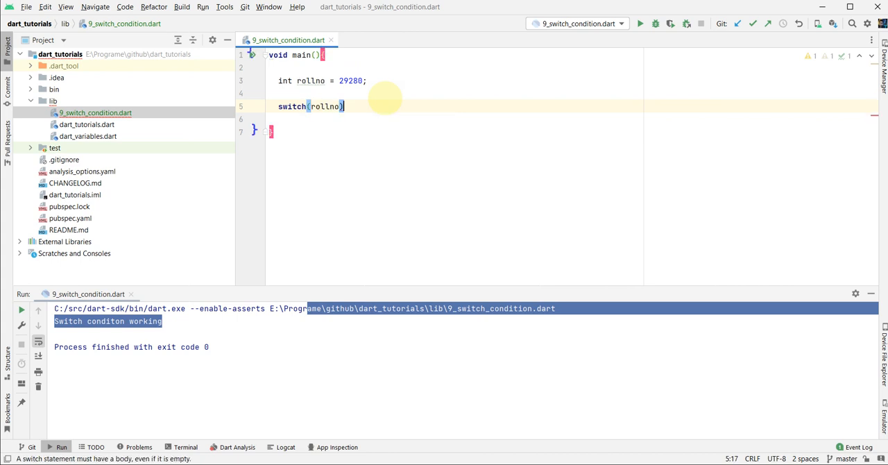
key(End)
text({)
key(Return)
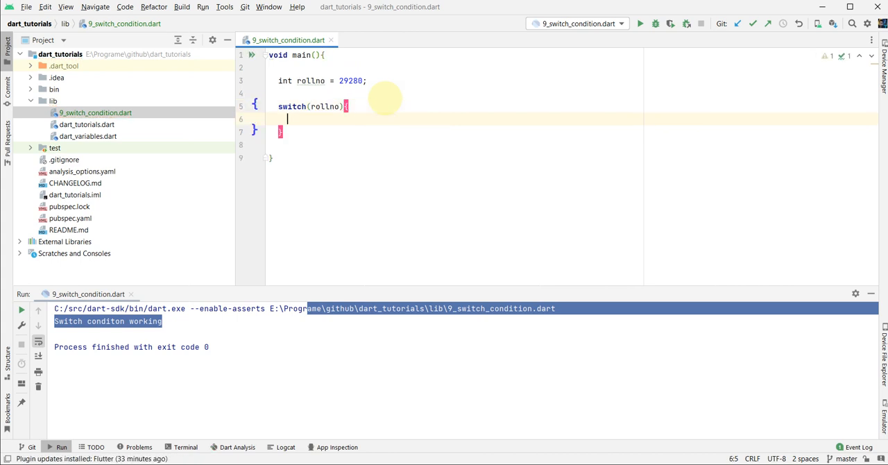
text(c)
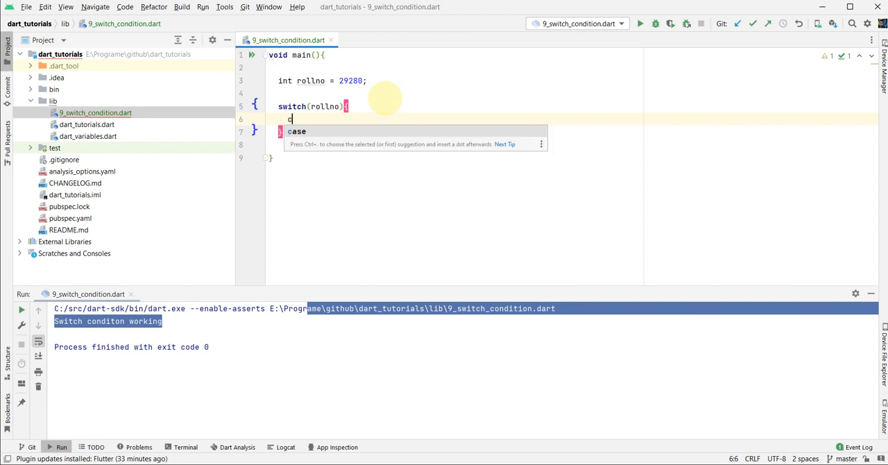
key(BackSpace)
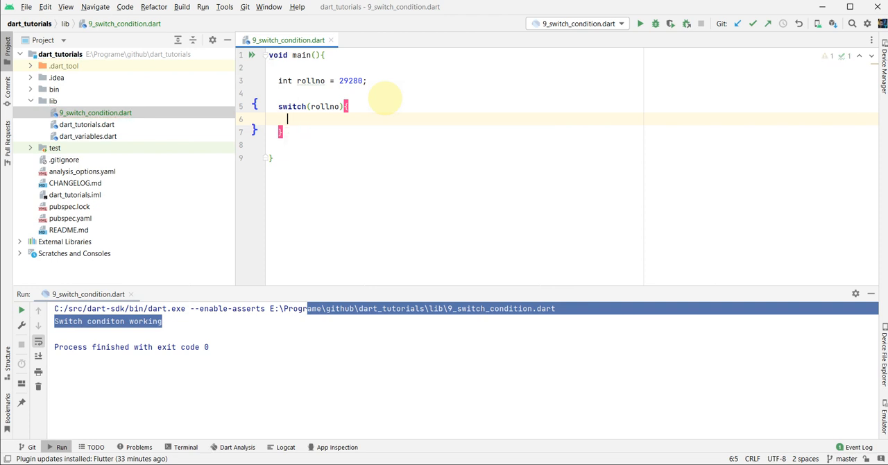
text(c)
key(Tab)
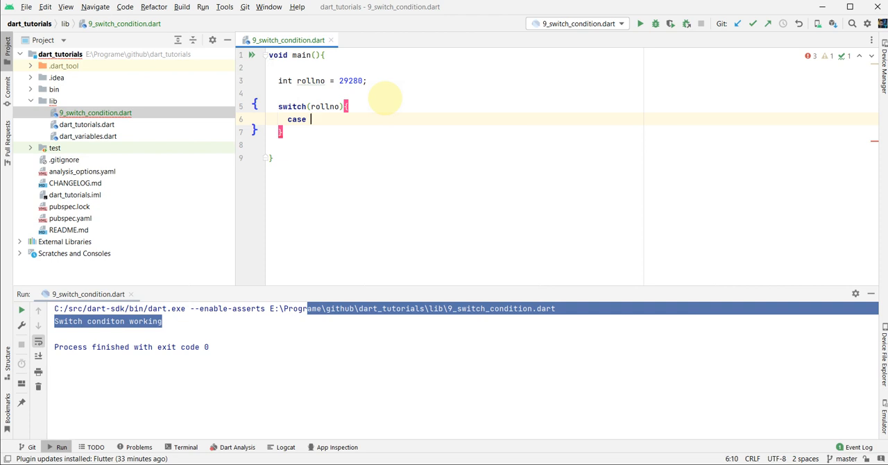
- Label the branch case 123: and paste the print("Switch conditon working"); line under it
key(shift+Home)
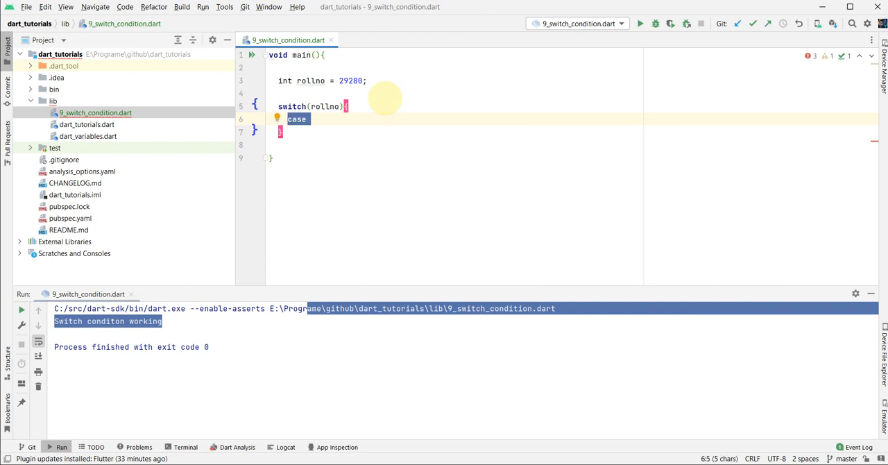
key(End)
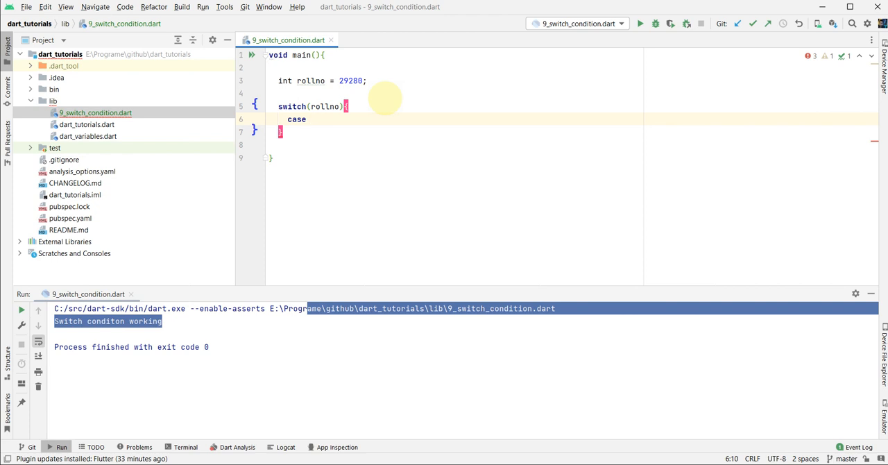
text(123)
text(:)
key(Return)
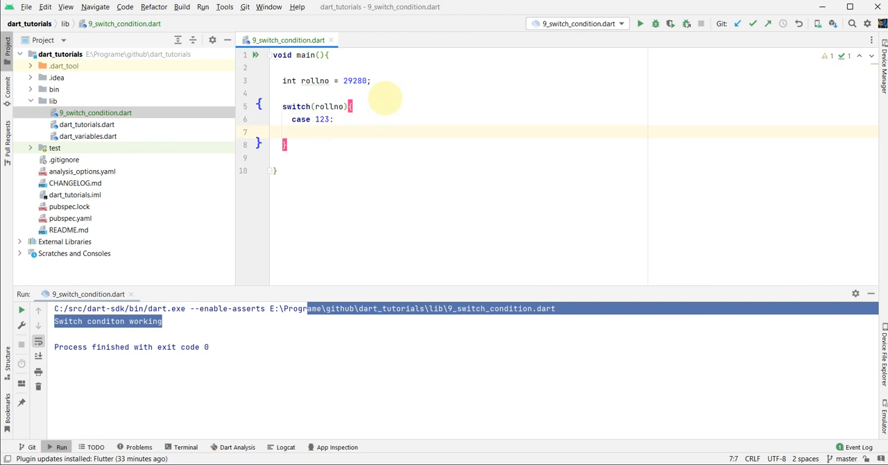
key(ctrl+v)
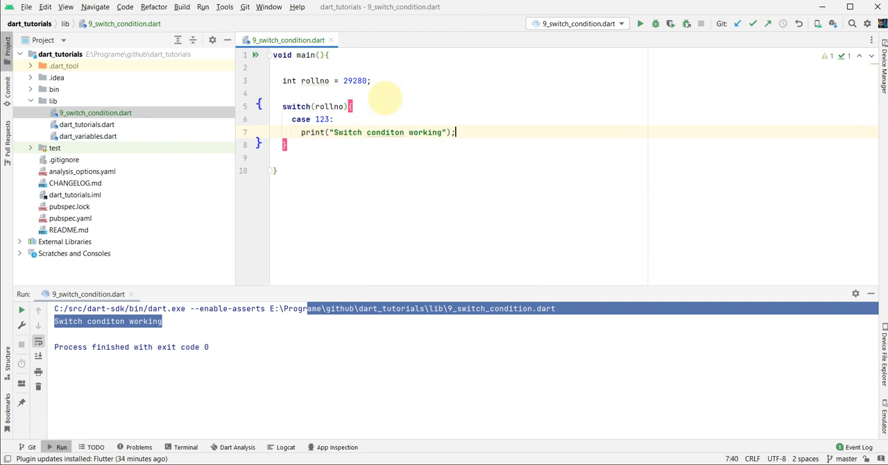
- Change the case 123 print message to "This os wrong number"
key(ctrl+shift+Left)
key(ctrl+shift+Left)
key(ctrl+shift+Left)
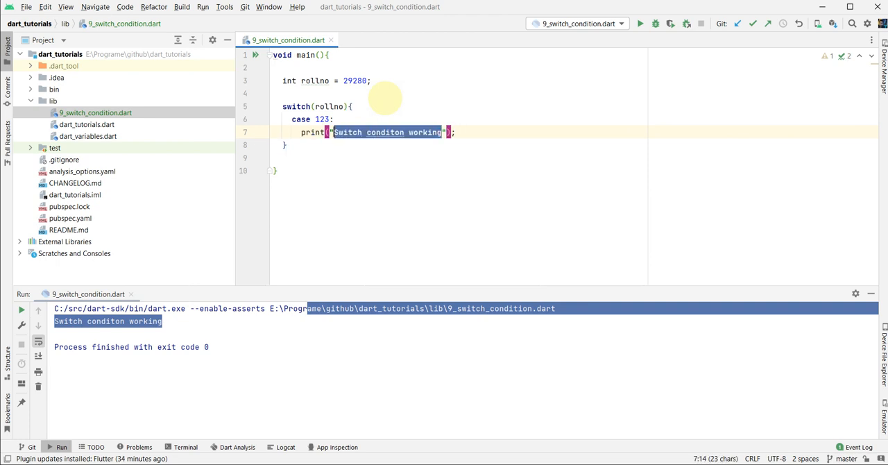
text(Tjis)
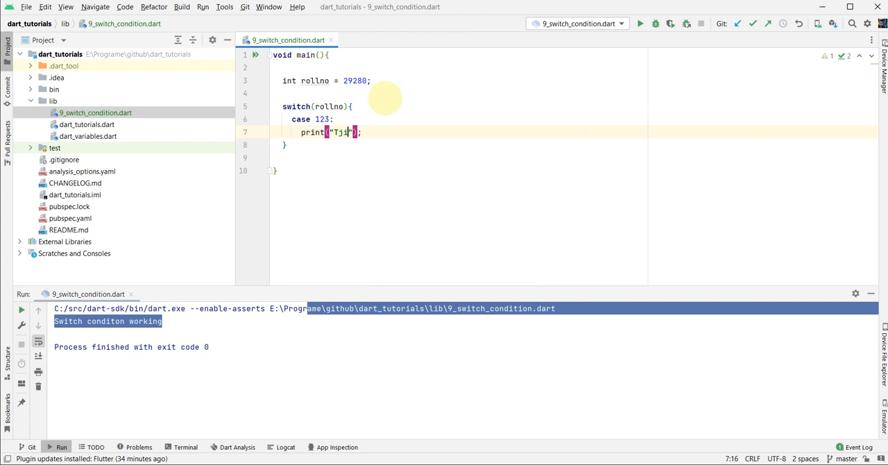
key(BackSpace)
key(BackSpace)
key(BackSpace)
key(BackSpace)
text(his ois)
key(BackSpace)
key(BackSpace)
key(BackSpace)
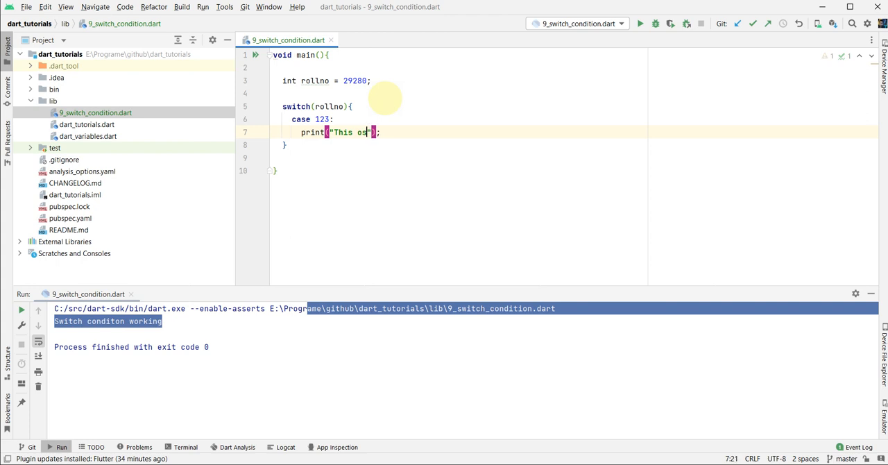
text(s )
text(wro)
text(ng )
text(nu,mb)
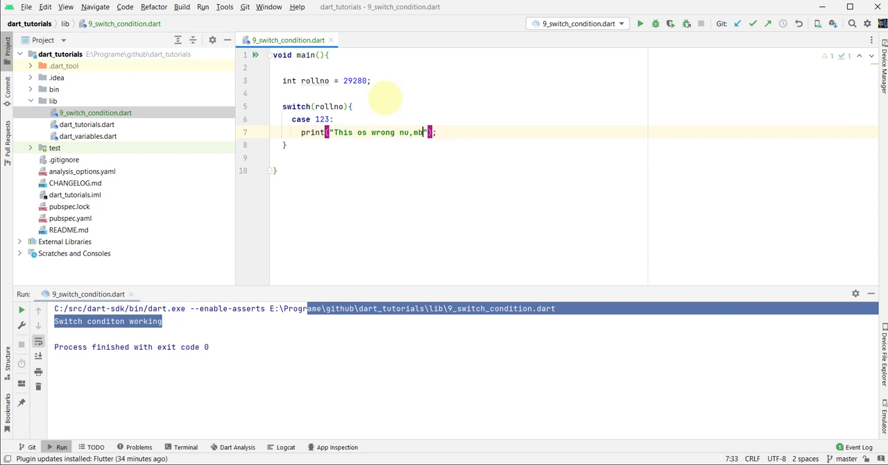
key(BackSpace)
key(BackSpace)
text(mber)
- End the case 123 branch with a break; statement
key(End)
key(Return)
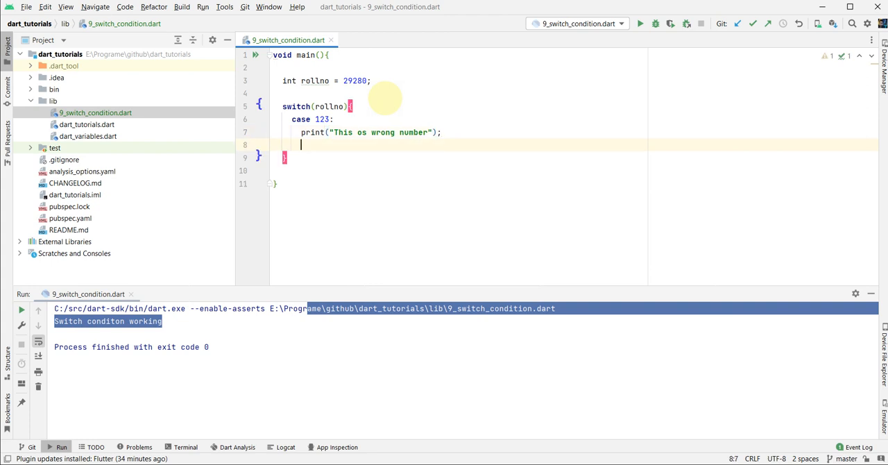
text(b)
key(Return)
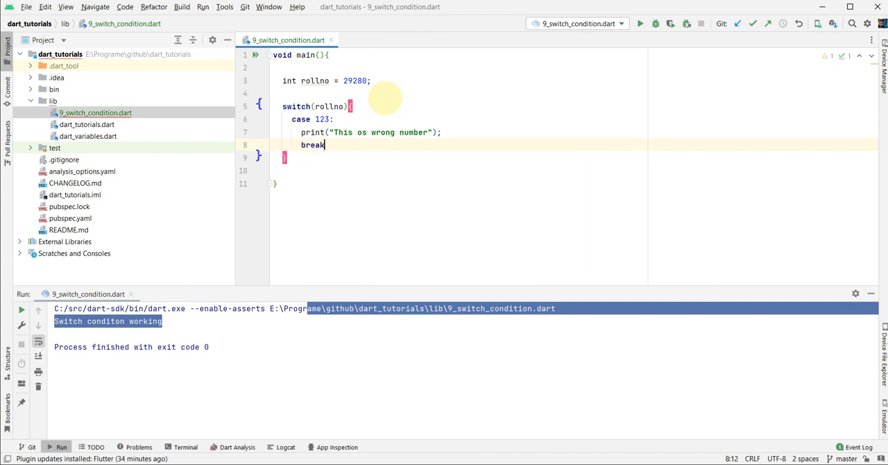
text(;)
key(Return)
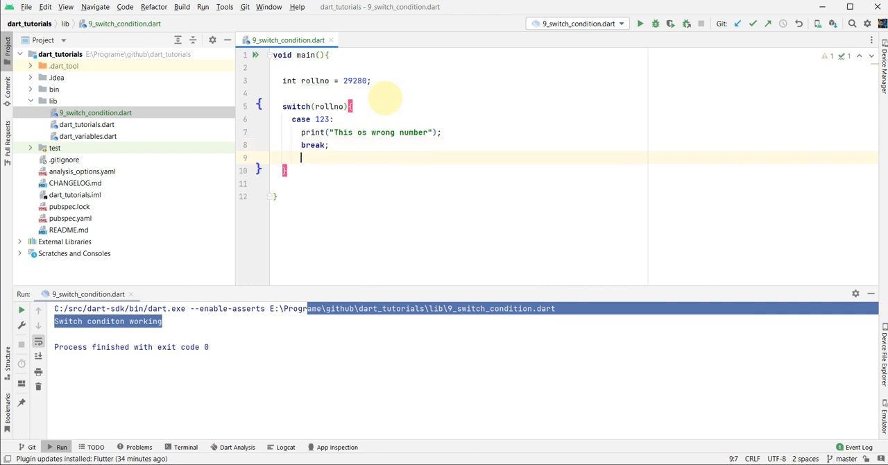
- Delete the break and paste a duplicate of the case 123 block with its print below the original
key(shift+Up)
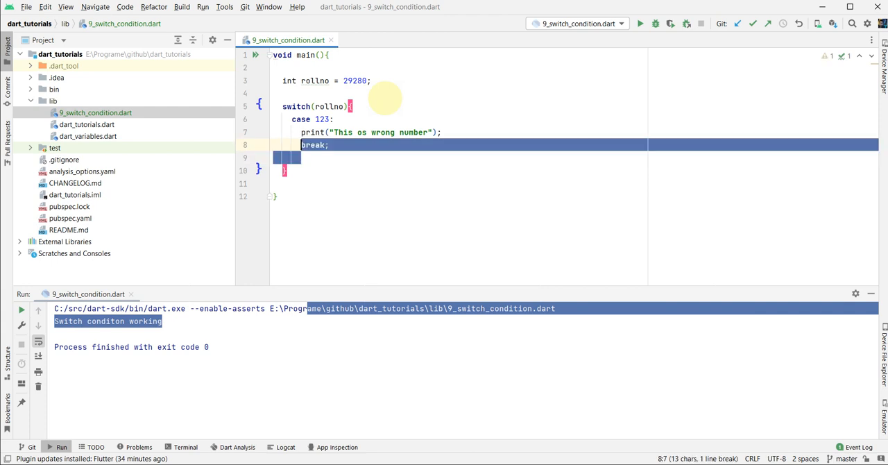
key(BackSpace)
key(shift+Up)
key(shift+Up)
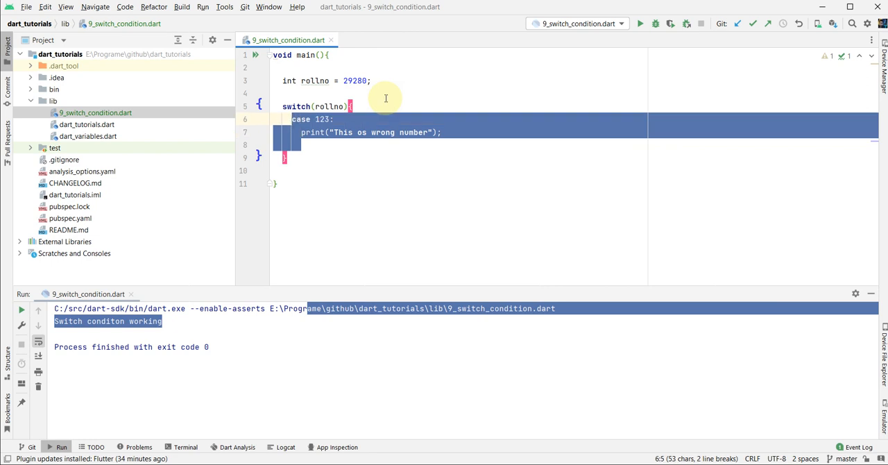
key(Down)
key(Return)
text(case 123:       print("This os wrong number");)
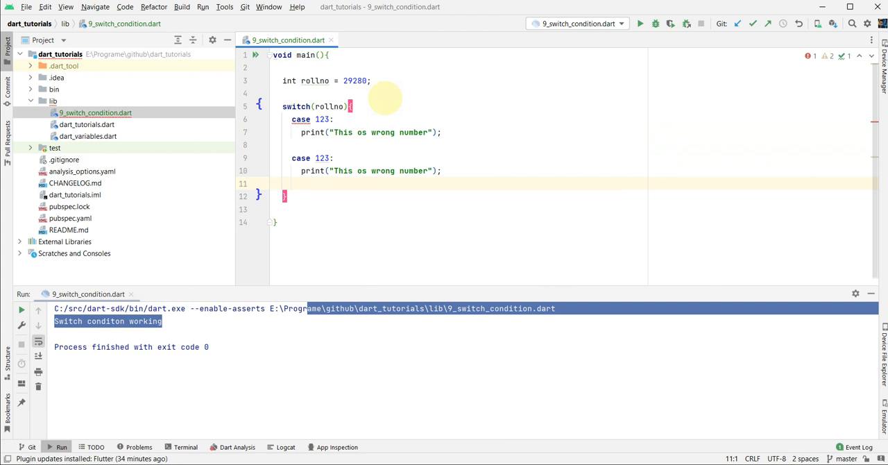
key(Up)
key(Up)
key(Up)
key(Up)
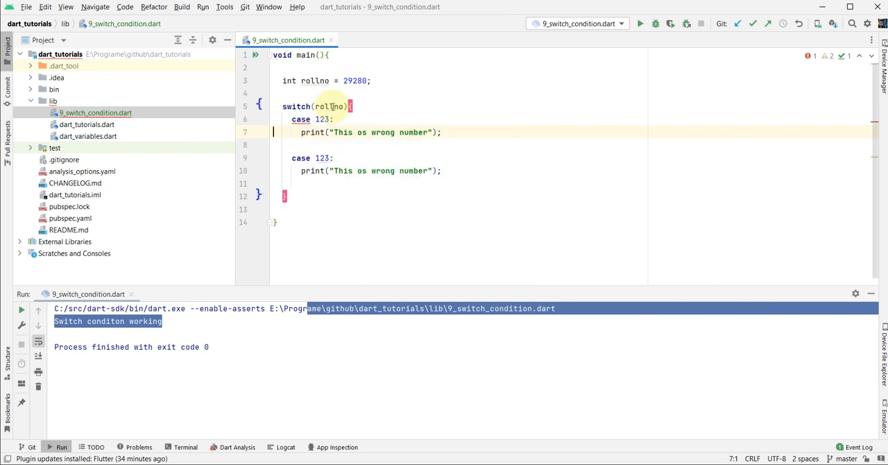
- Insert break; under the first case's print line using autocomplete
drag(354, 106, 426, 133)
click(335, 141)
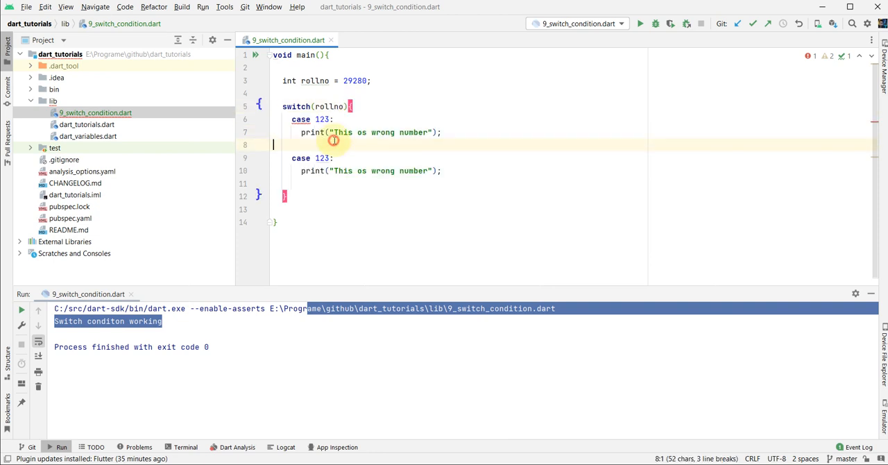
key(Return)
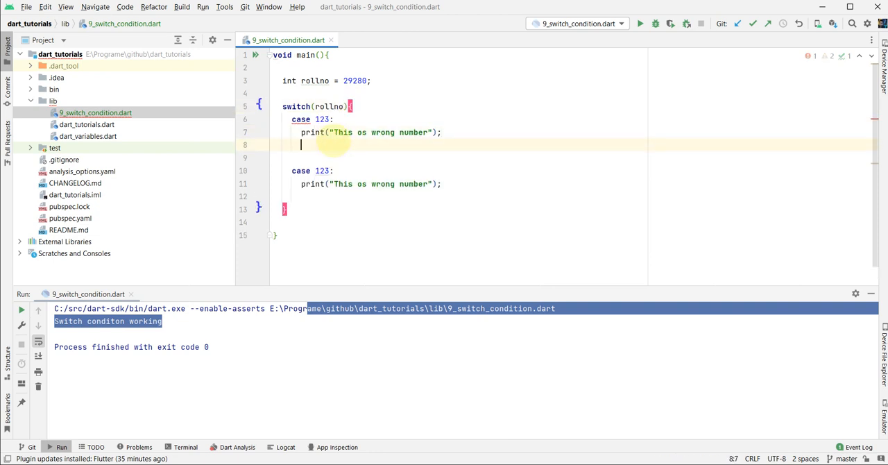
text(b)
key(BackSpace)
text(b)
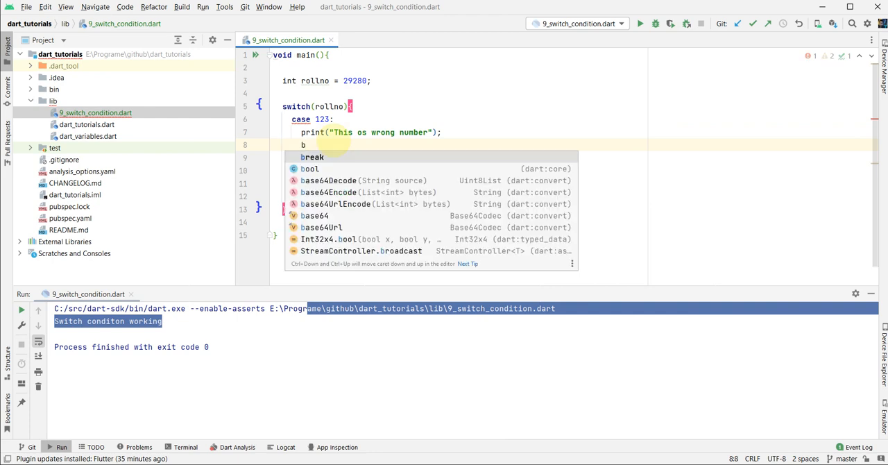
key(Return)
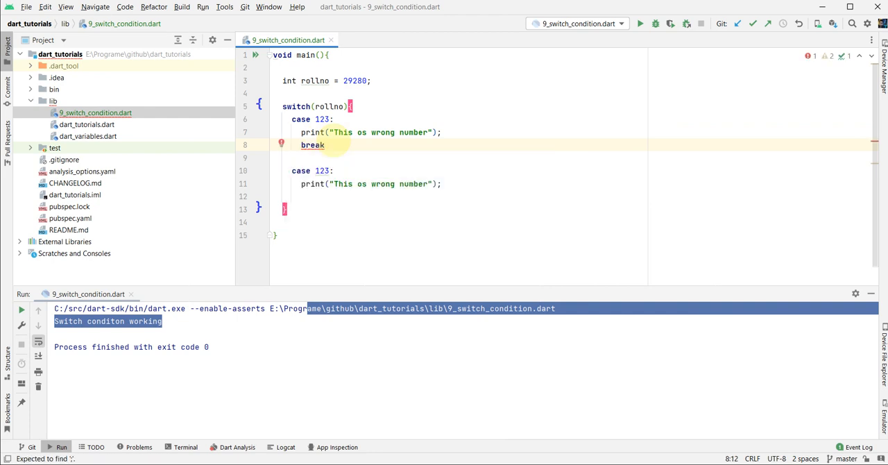
text(;)
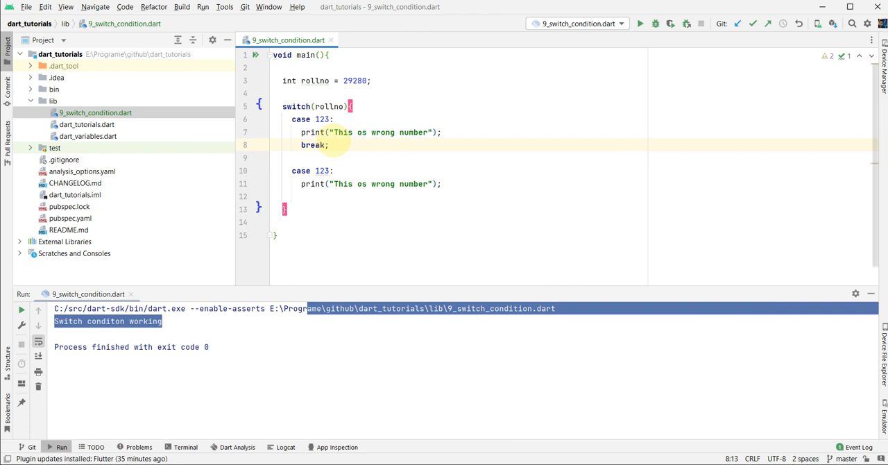
double_click(323, 171)
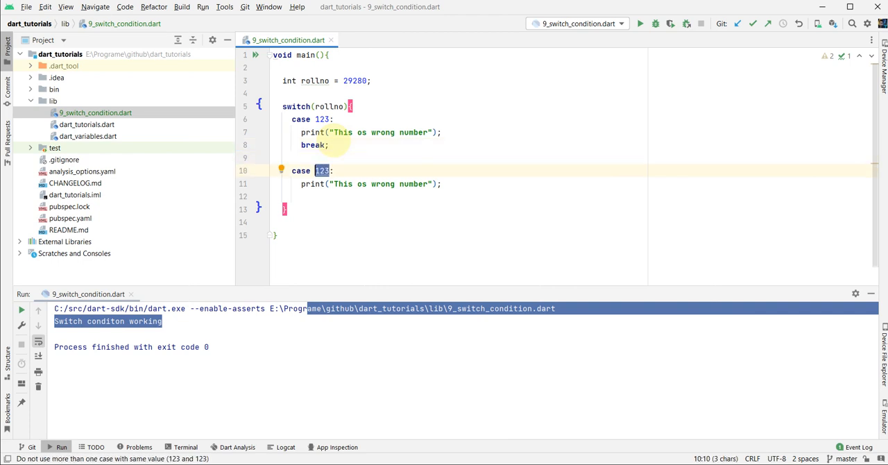
text(29280)
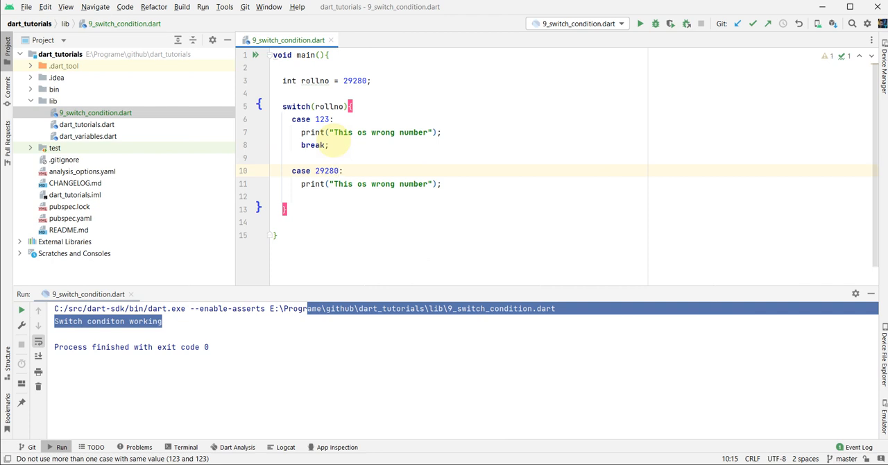
drag(334, 184, 430, 183)
text(Azam )
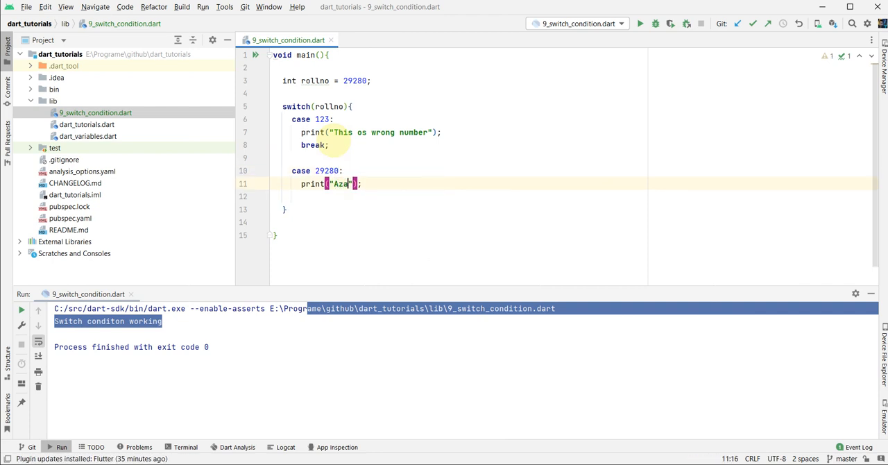
text(bal)
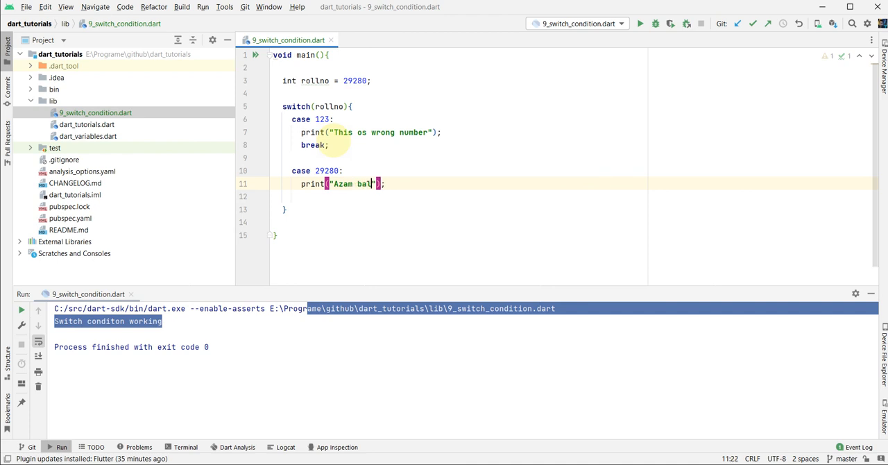
text(och)
key(End)
- End the 29280 case with a break; statement
key(Return)
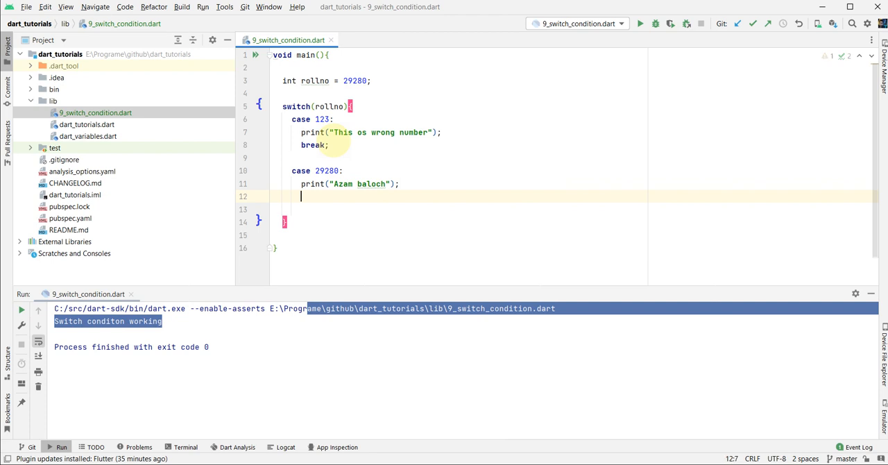
key(Return)
key(Up)
text(bra)
key(Return)
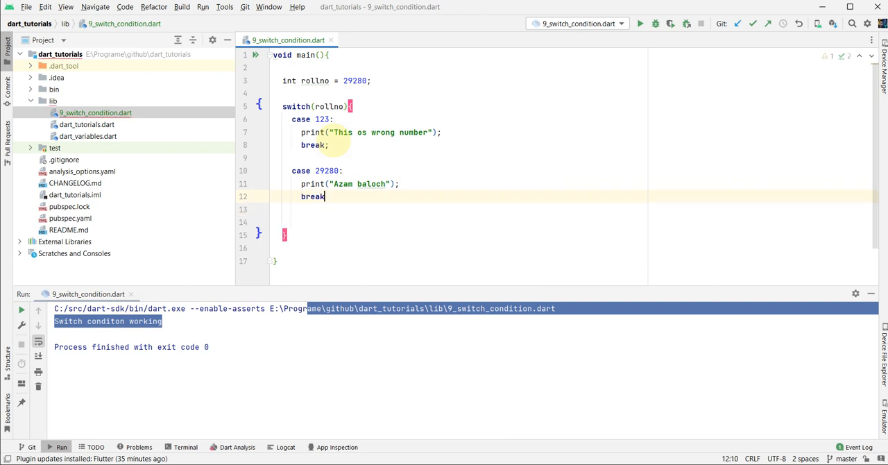
text(;)
key(Return)
key(Return)
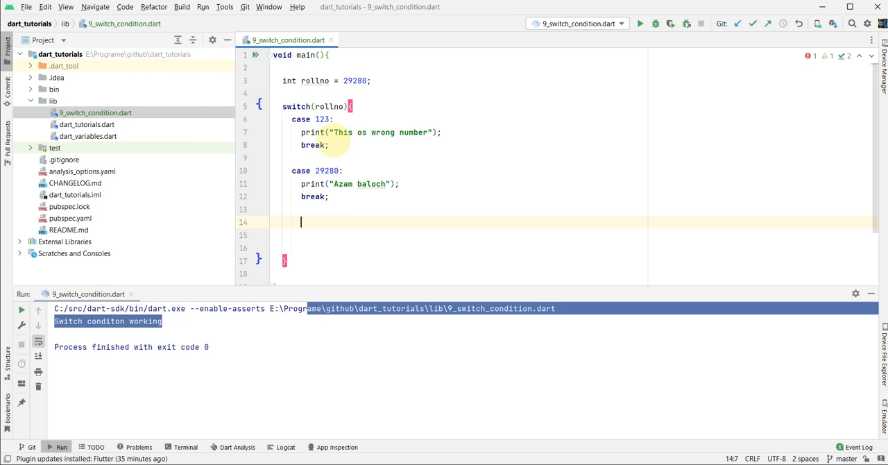
text(de)
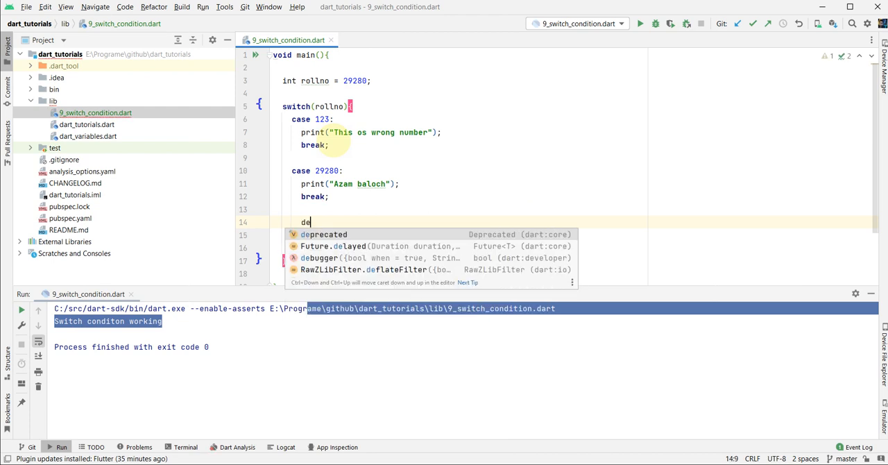
text(f)
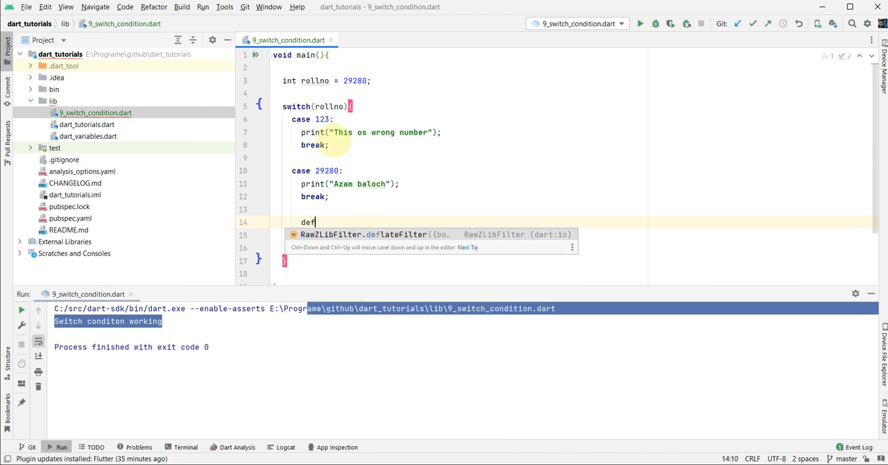
text(ault)
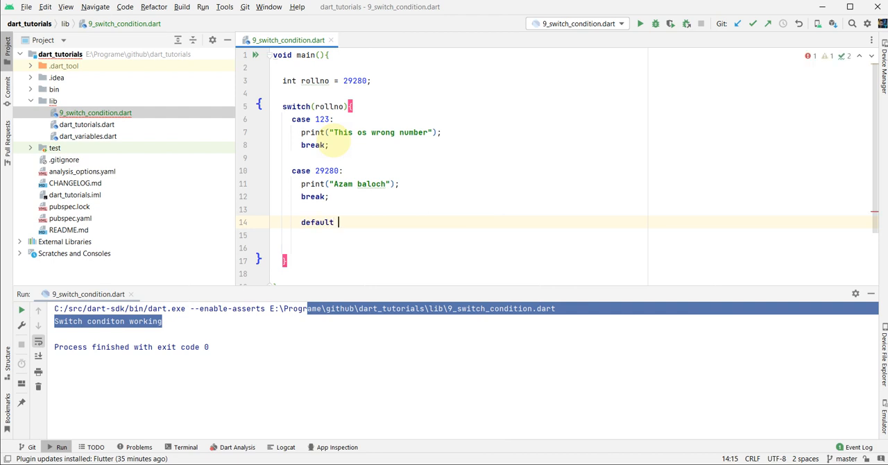
- Add a default: label after the 29280 case and start its body
key(BackSpace)
text(:)
key(Return)
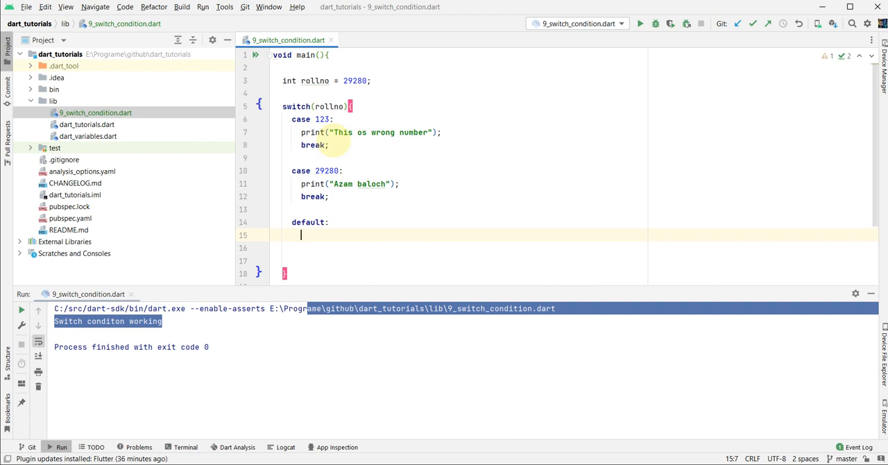
- Paste the case lines under default and select the words wrong number in its print string
text(case 123: print("This os wrong number");)
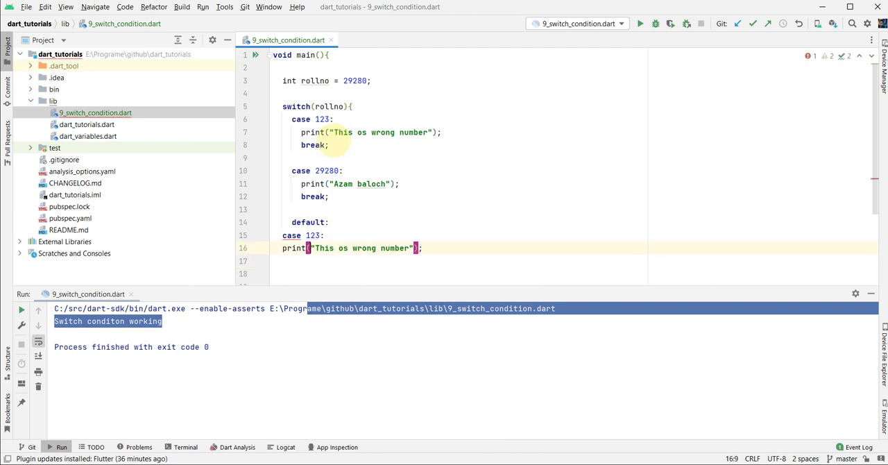
double_click(288, 235)
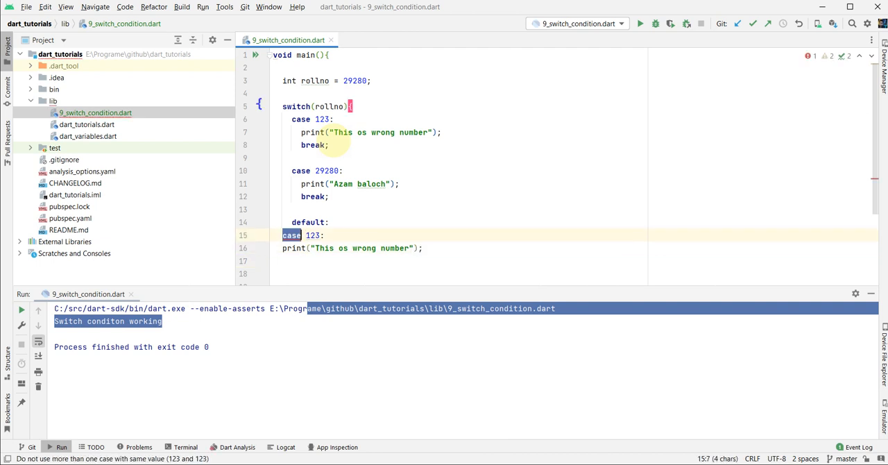
text(de)
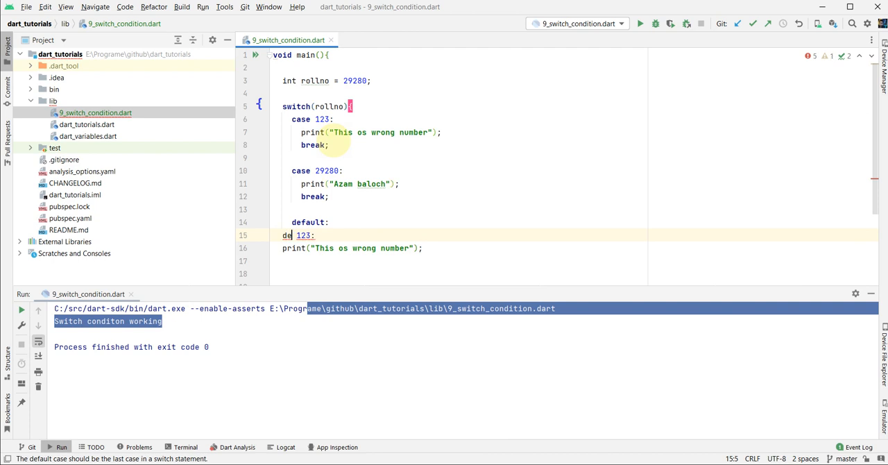
text(fault)
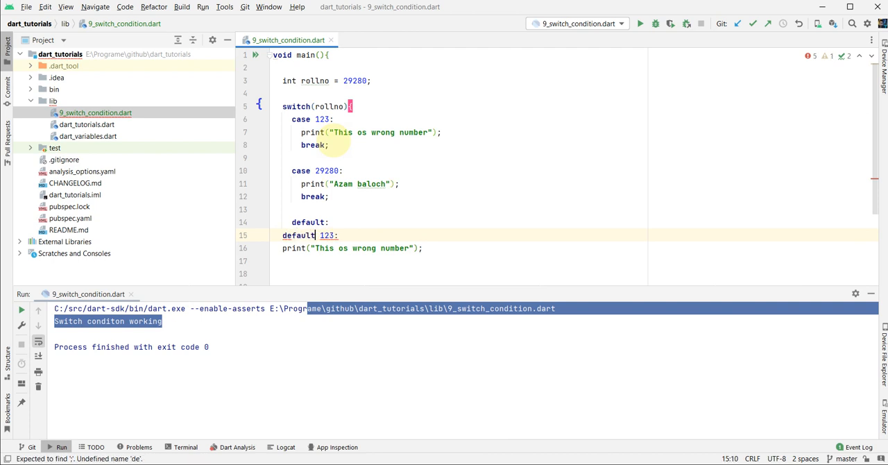
click(316, 247)
drag(316, 247, 411, 248)
click(411, 248)
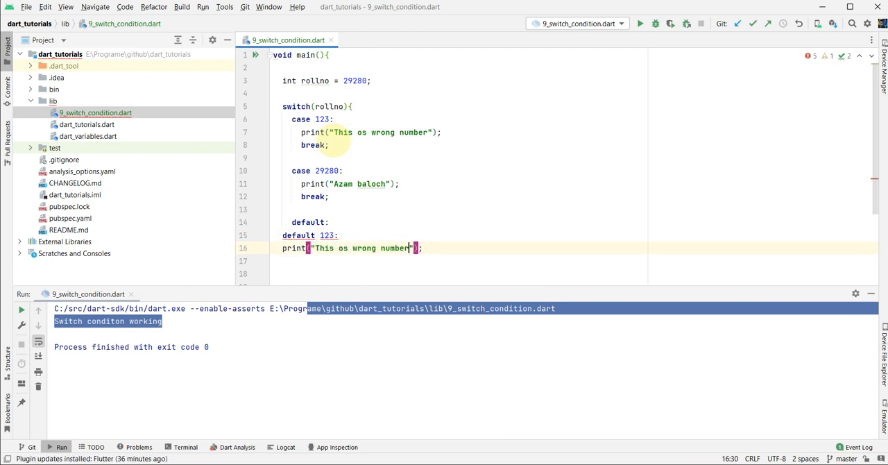
drag(352, 247, 411, 247)
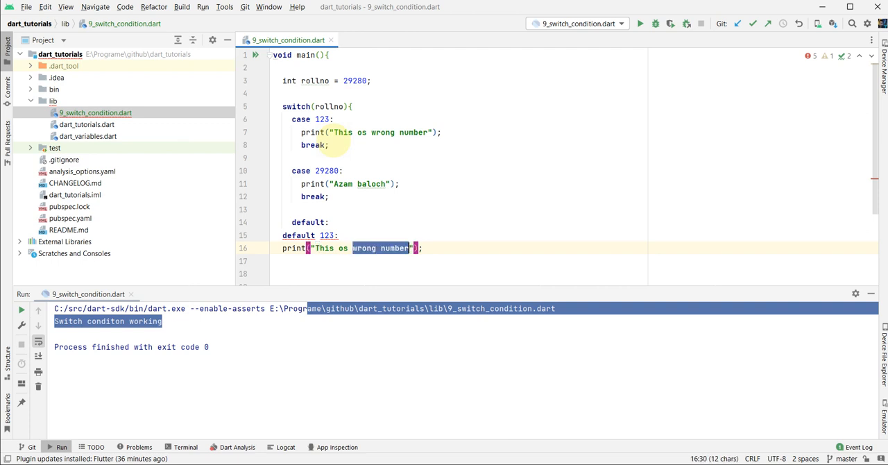
text(de)
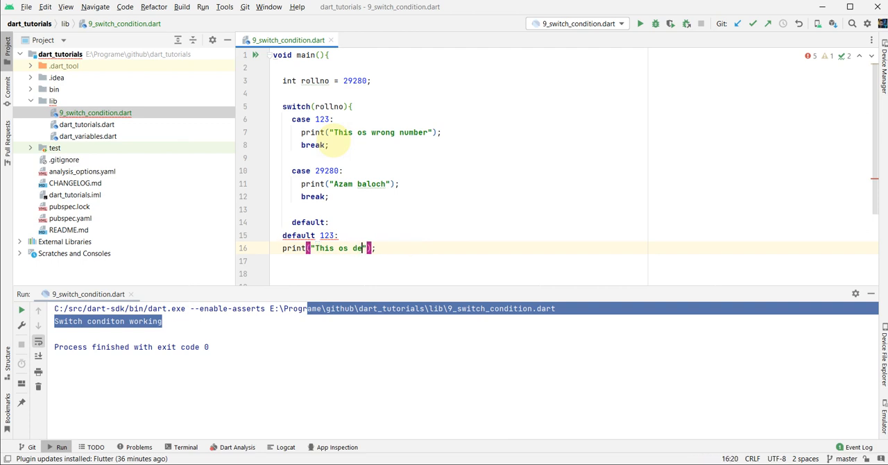
text(fault s)
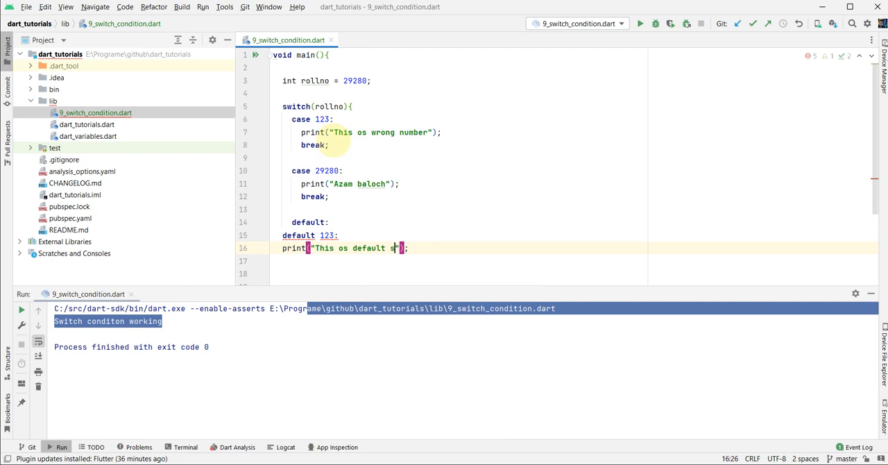
text(tatem)
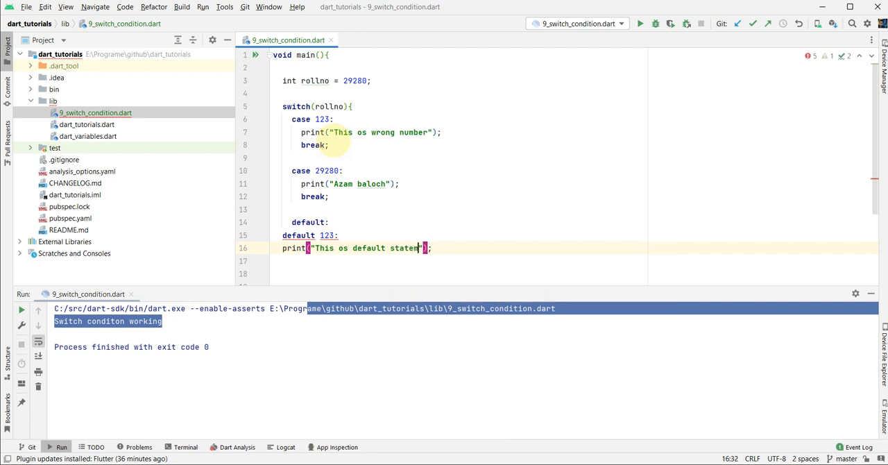
- Make the default print read "This os default statments" and start a new line
key(BackSpace)
key(BackSpace)
text(ments)
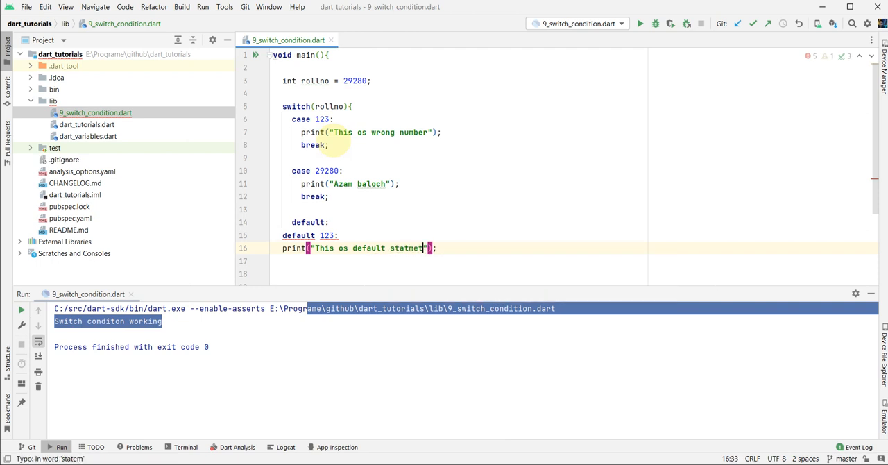
text(s)
key(End)
key(Return)
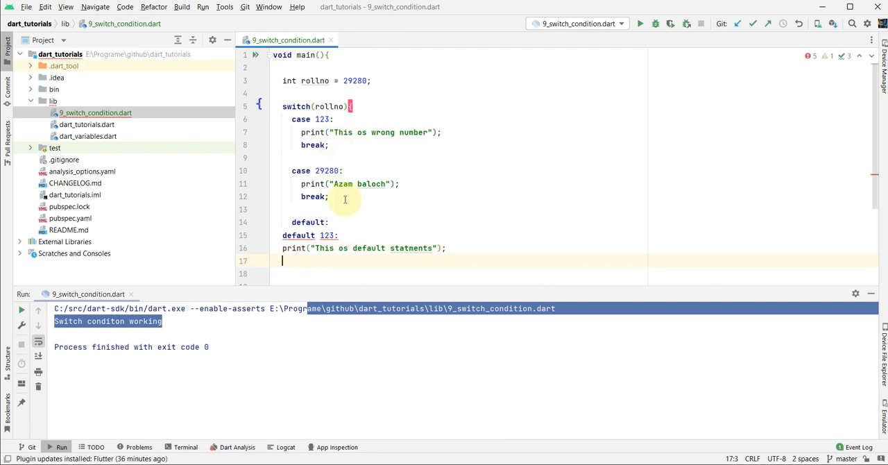
- Remove the stray '123 ' after default so the label reads 'default:'
double_click(323, 236)
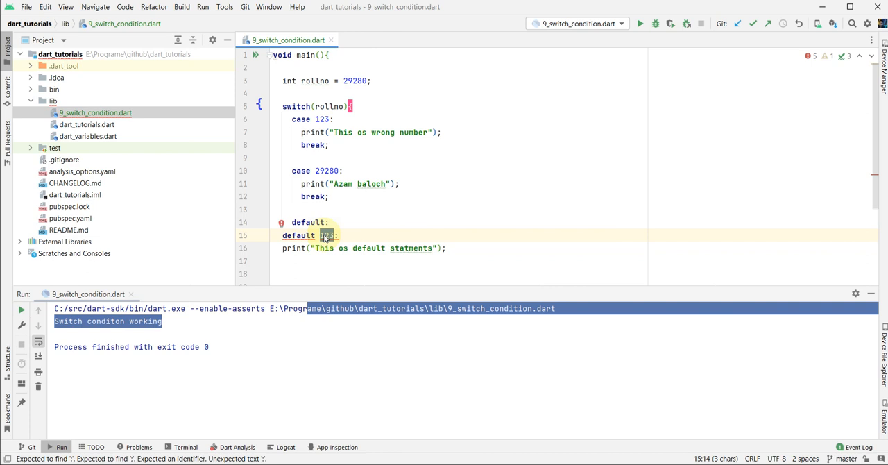
key(BackSpace)
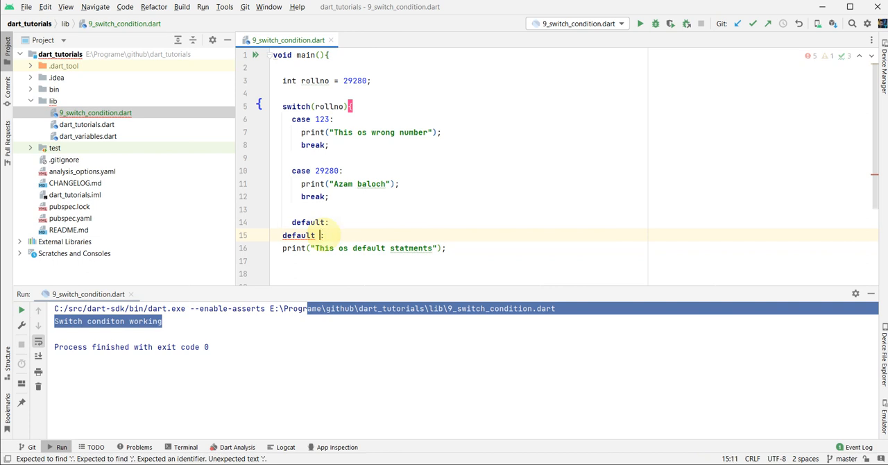
key(BackSpace)
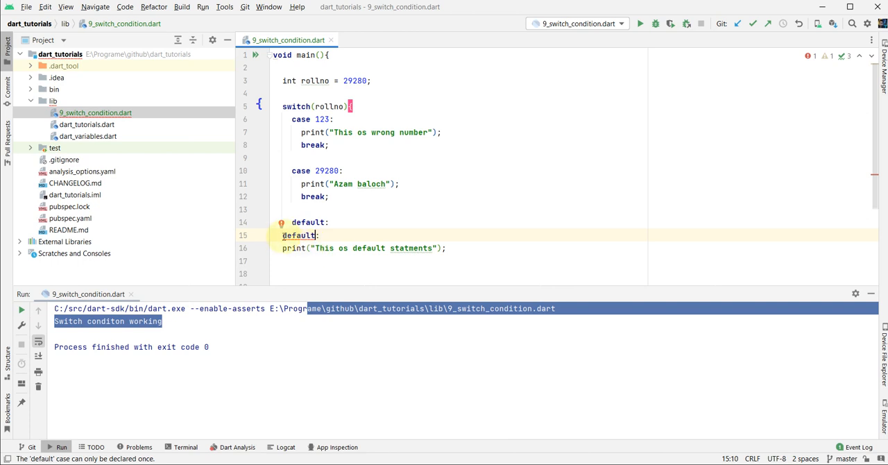
- Delete the duplicate 'default:' line 14 and run the program, printing 'Azam baloch'
double_click(314, 222)
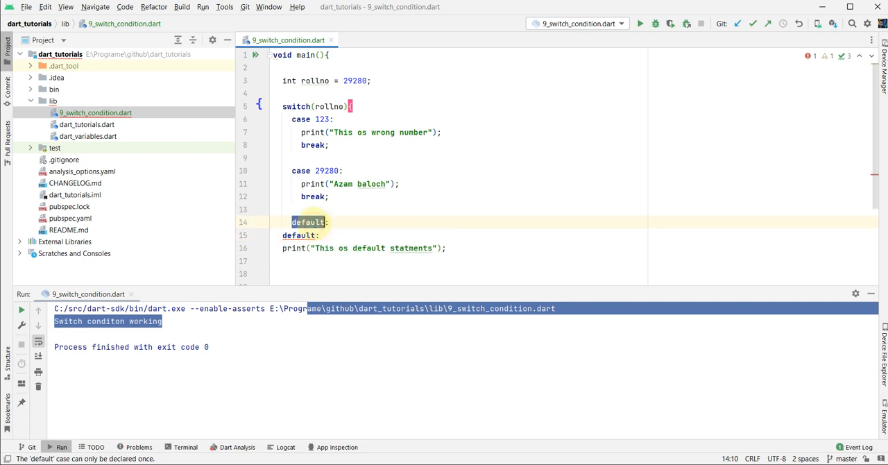
click(314, 223)
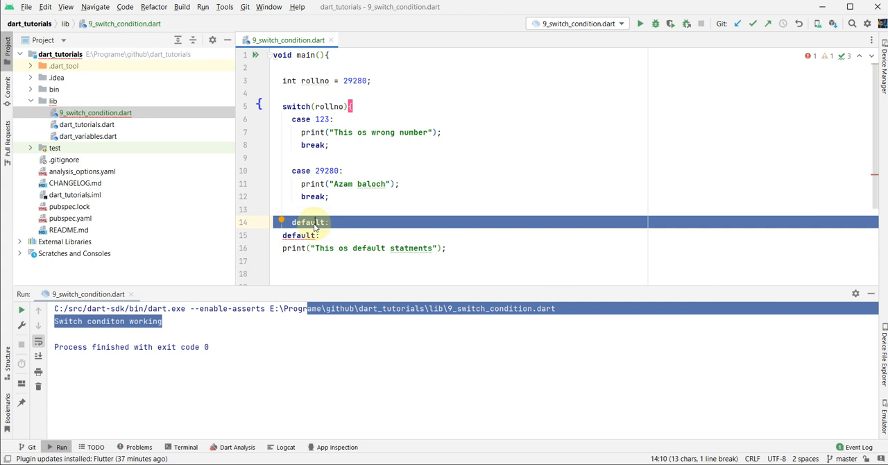
key(Delete)
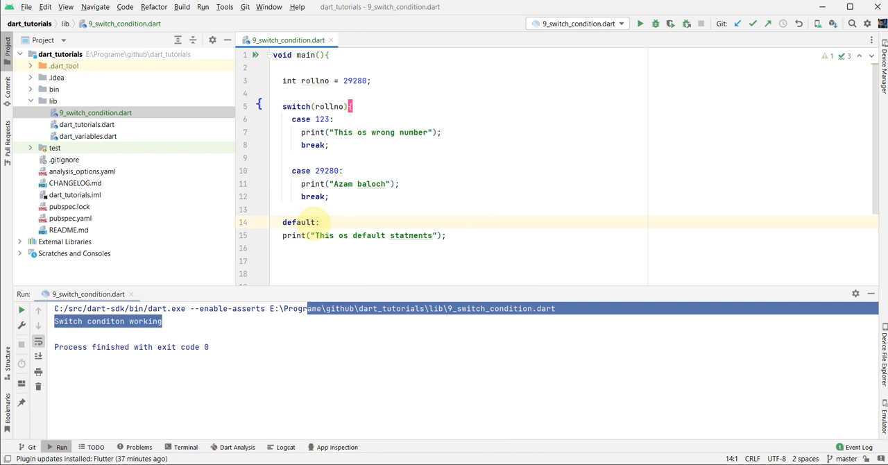
click(640, 25)
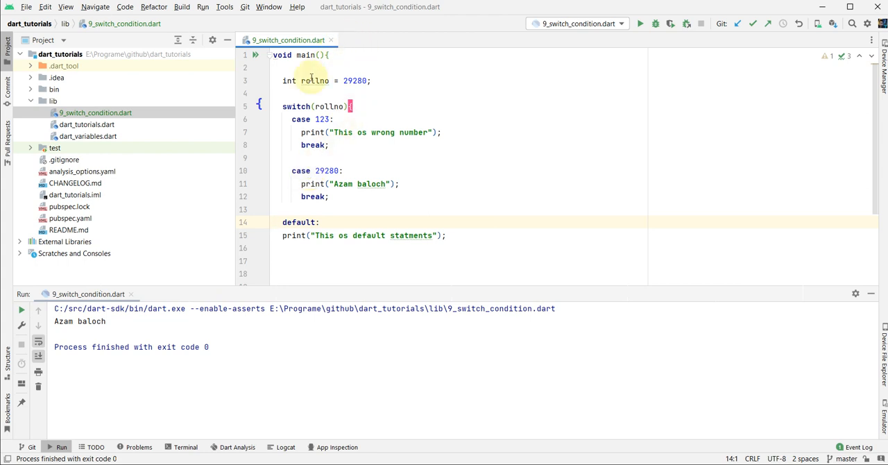
click(290, 92)
key(ctrl+a)
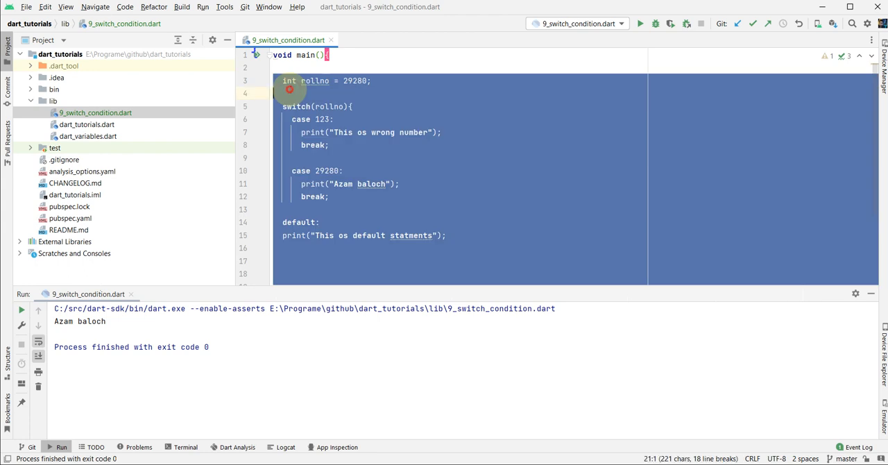
click(289, 92)
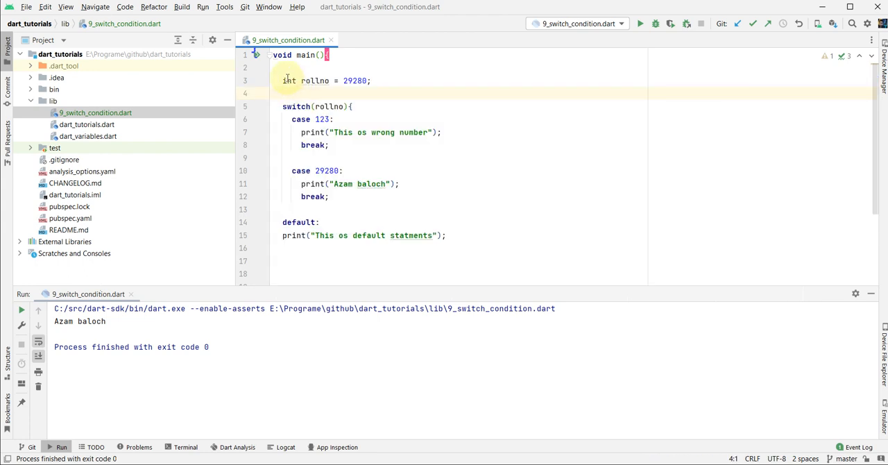
drag(280, 80, 372, 81)
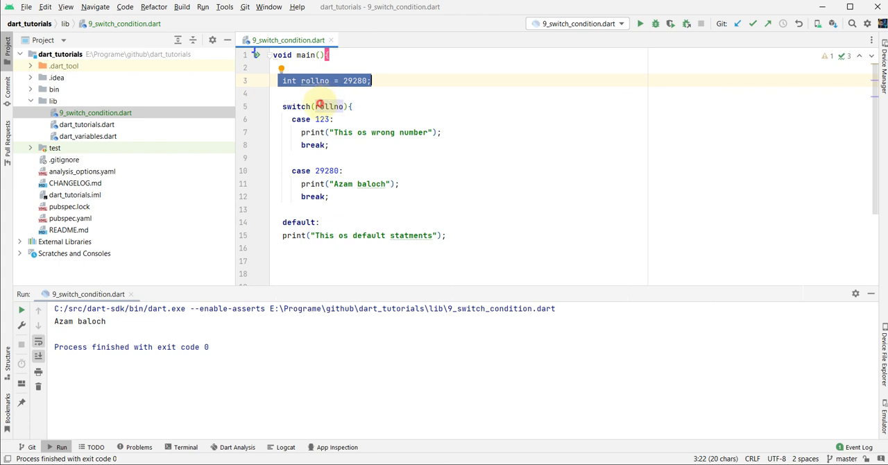
double_click(319, 106)
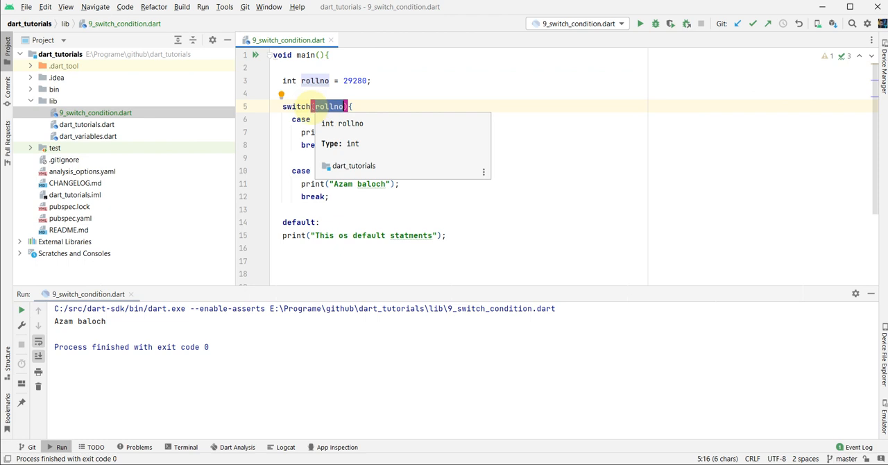
double_click(302, 119)
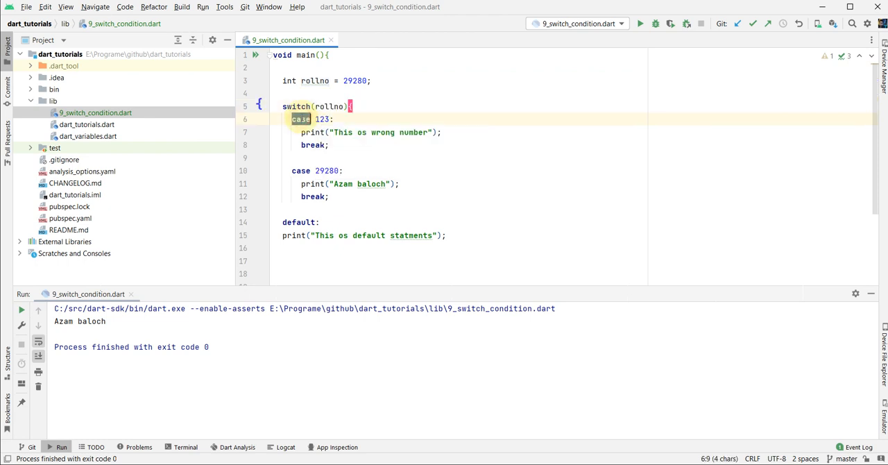
double_click(342, 132)
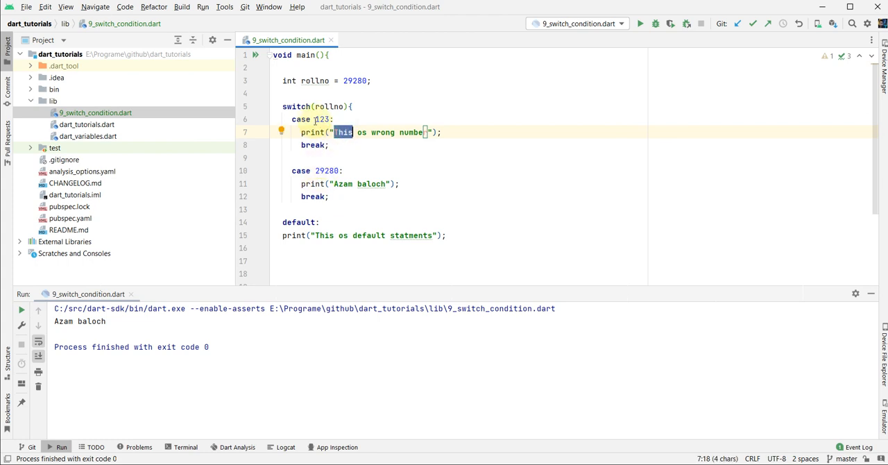
click(315, 145)
drag(291, 157, 304, 184)
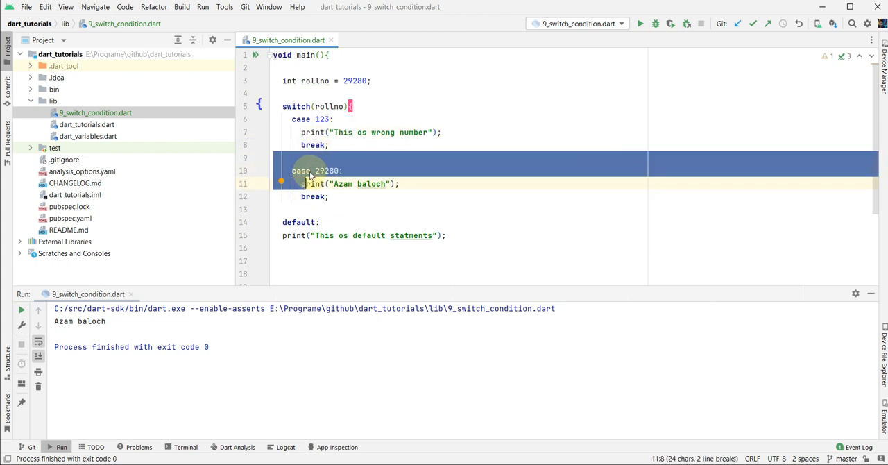
click(306, 171)
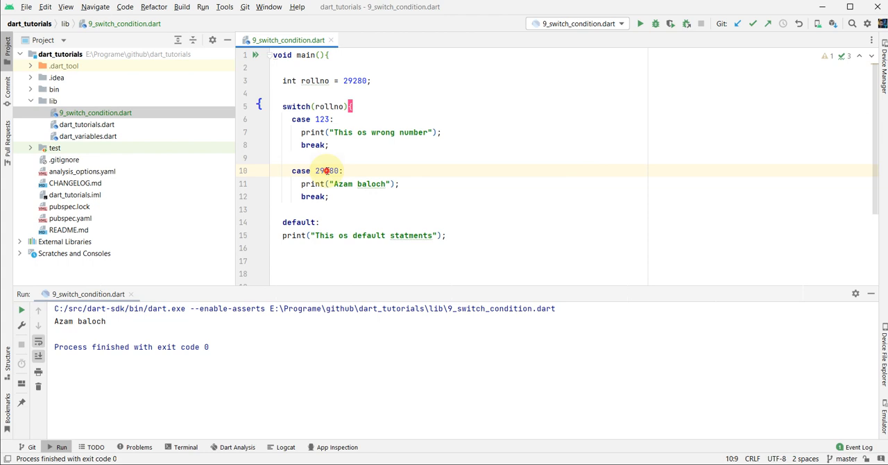
double_click(326, 171)
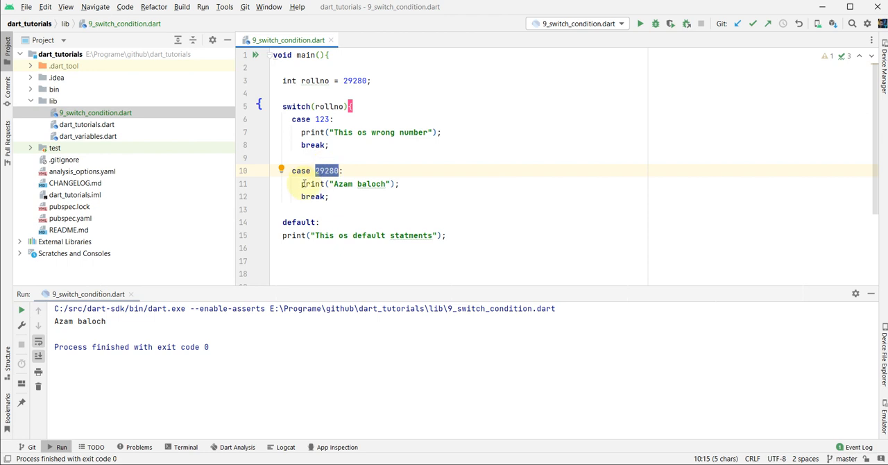
triple_click(305, 184)
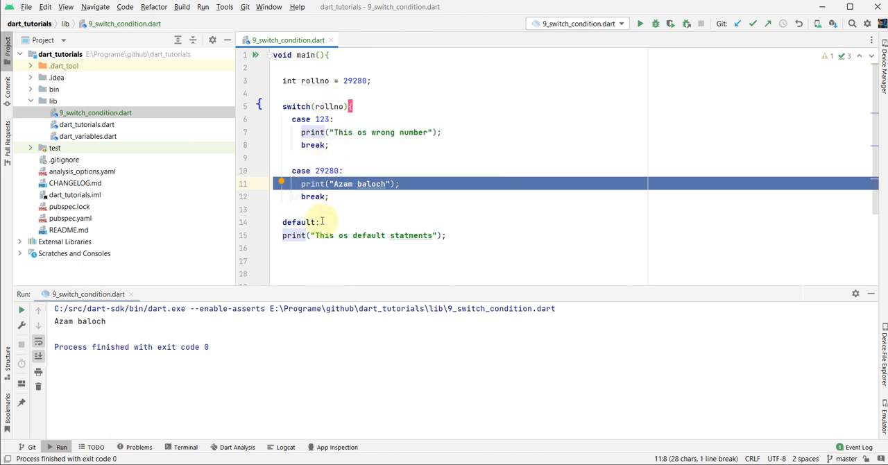
double_click(368, 235)
scroll(359, 236, down, 3)
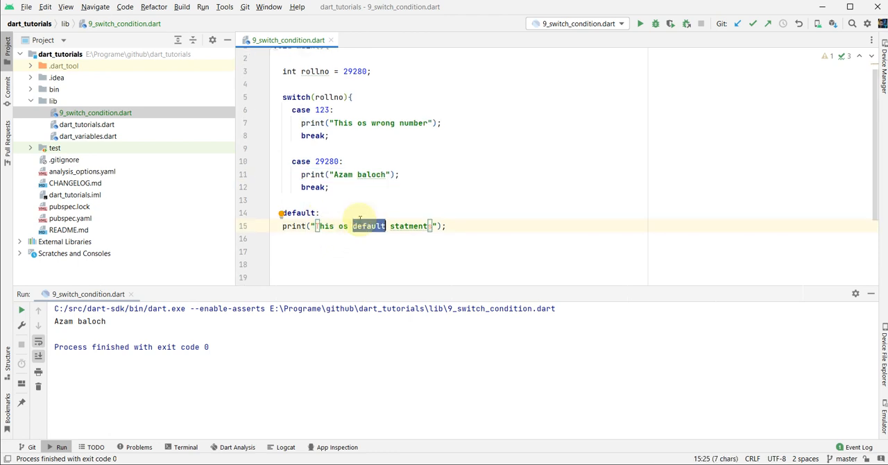
scroll(359, 220, down, 3)
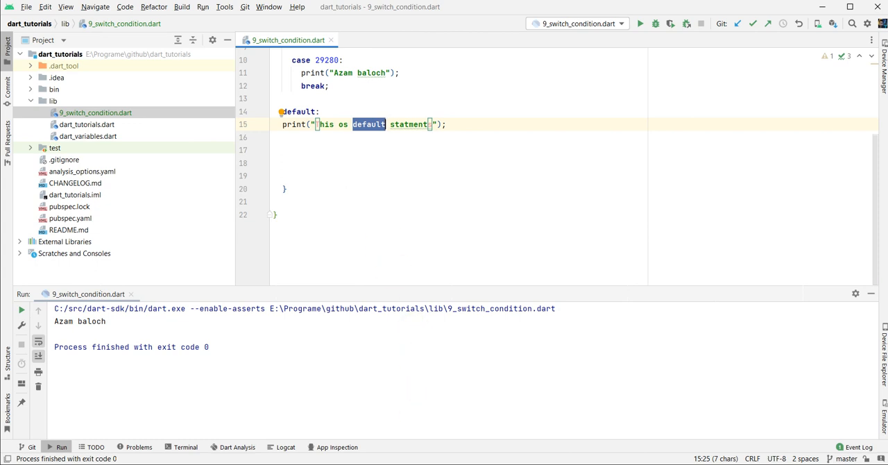
click(442, 416)
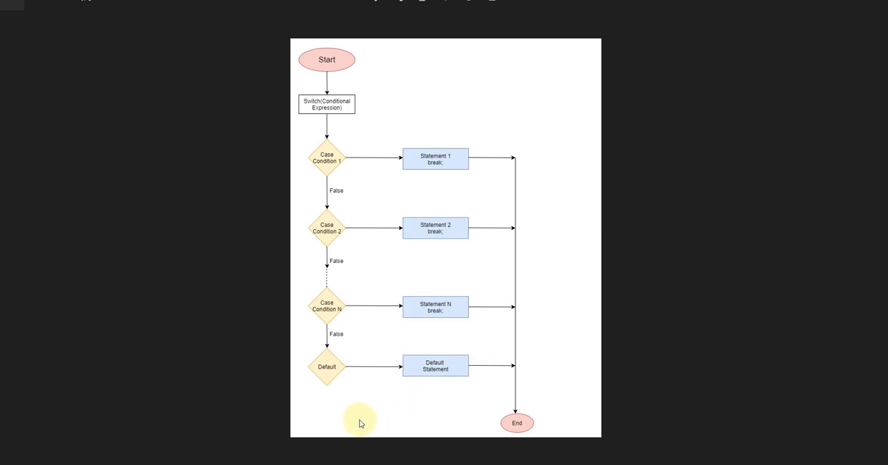
click(296, 451)
click(361, 362)
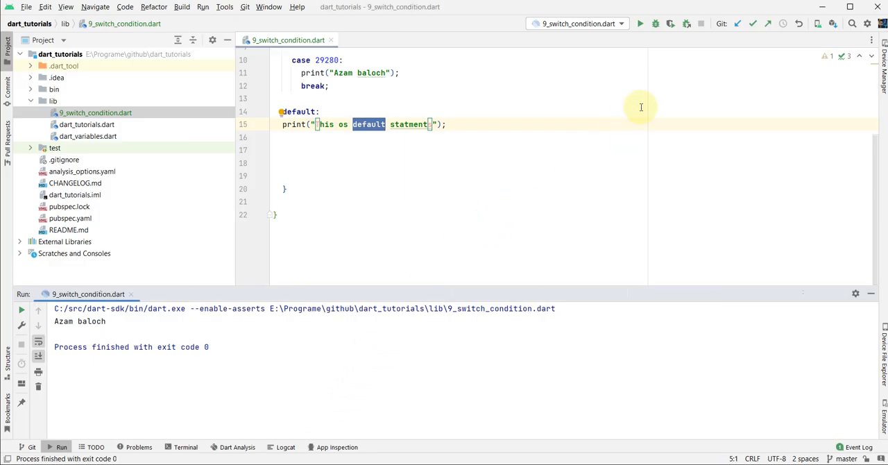
click(822, 7)
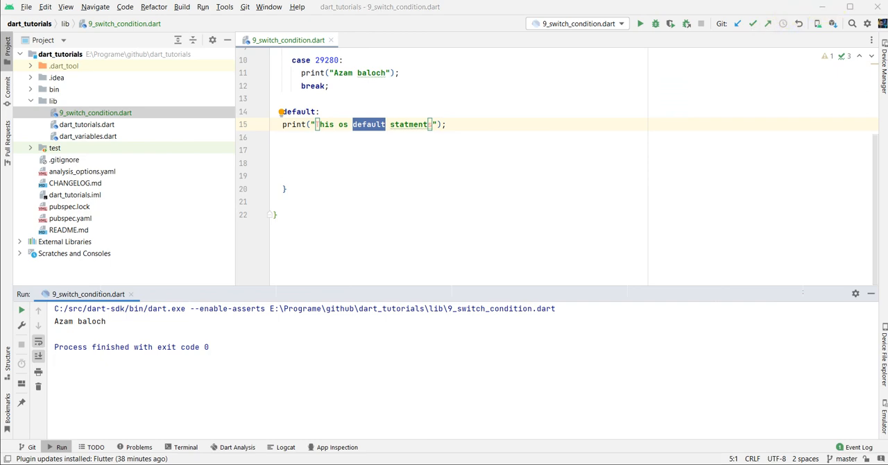